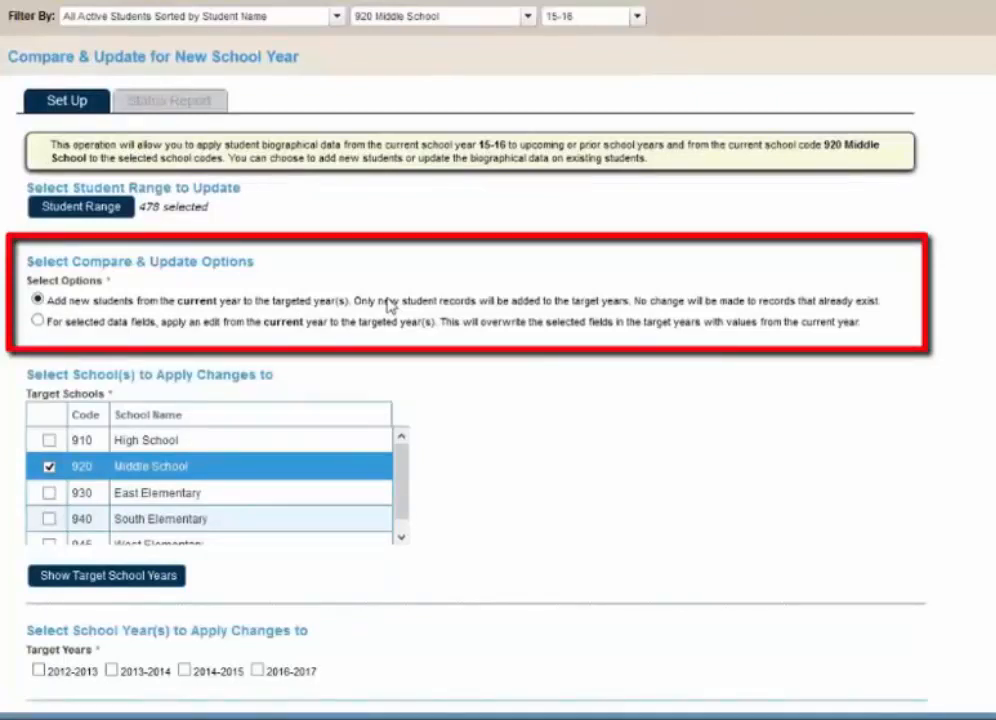
# - Limit the student range to YOG 2021 and process adding these students as new records to 920 Middle School for 2016-2017
pyautogui.click(84, 210)
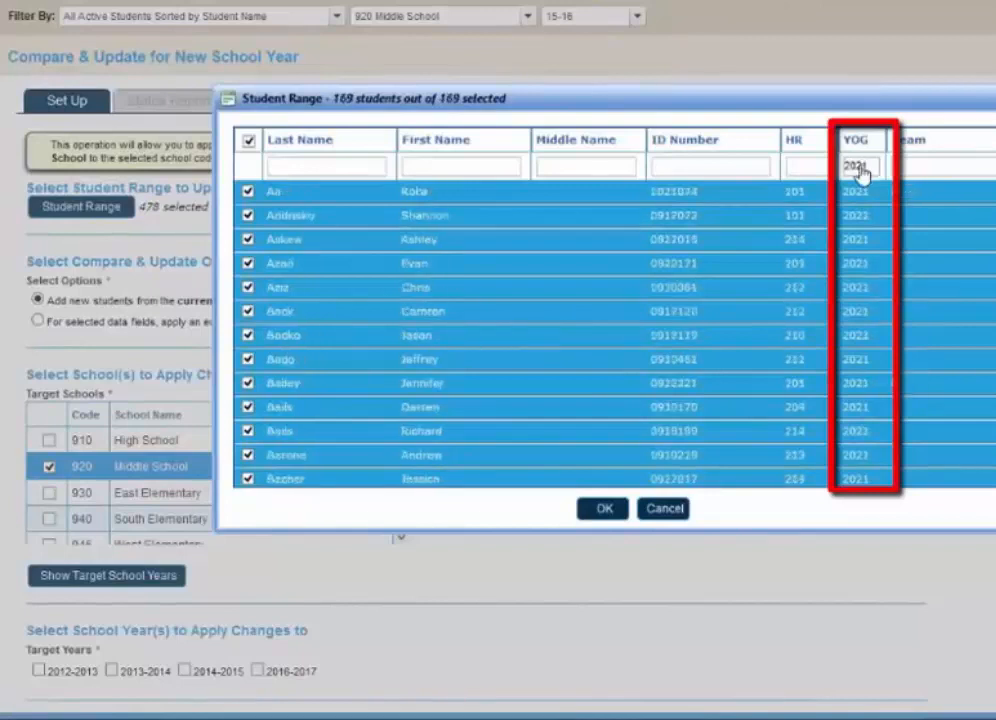
pyautogui.click(600, 512)
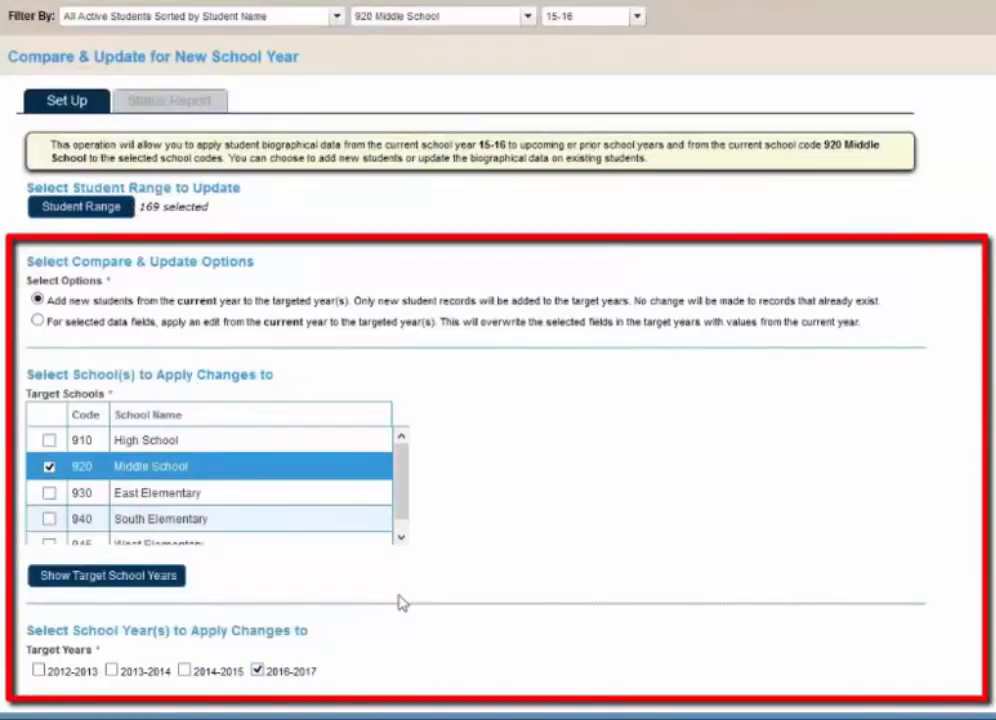
pyautogui.scroll(-1, 402, 602)
pyautogui.scroll(-5, 400, 600)
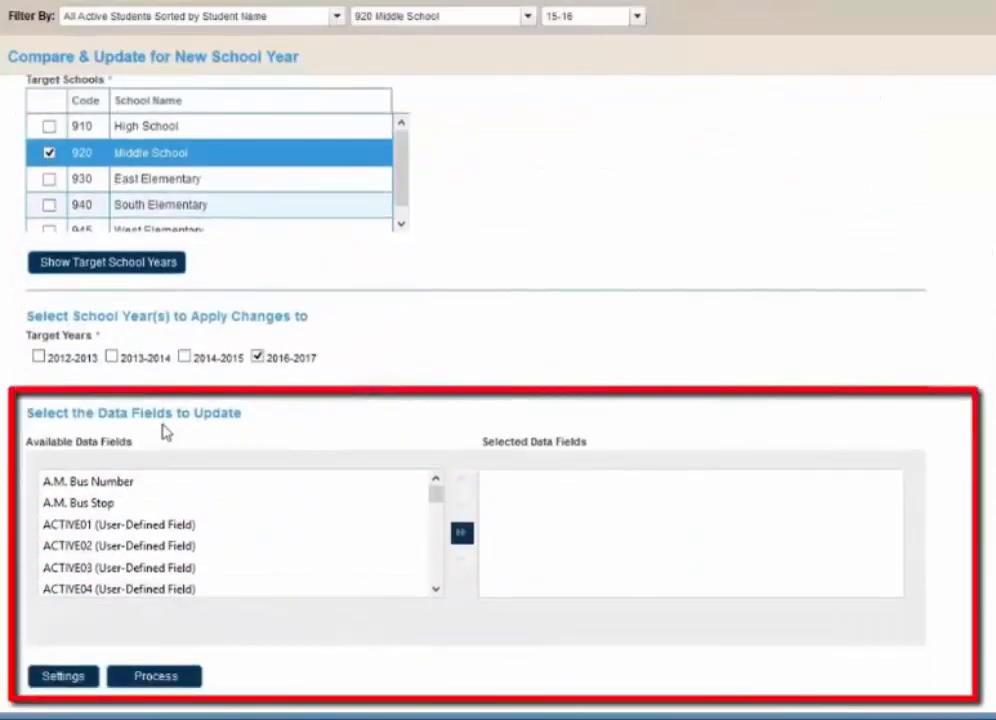
pyautogui.click(186, 680)
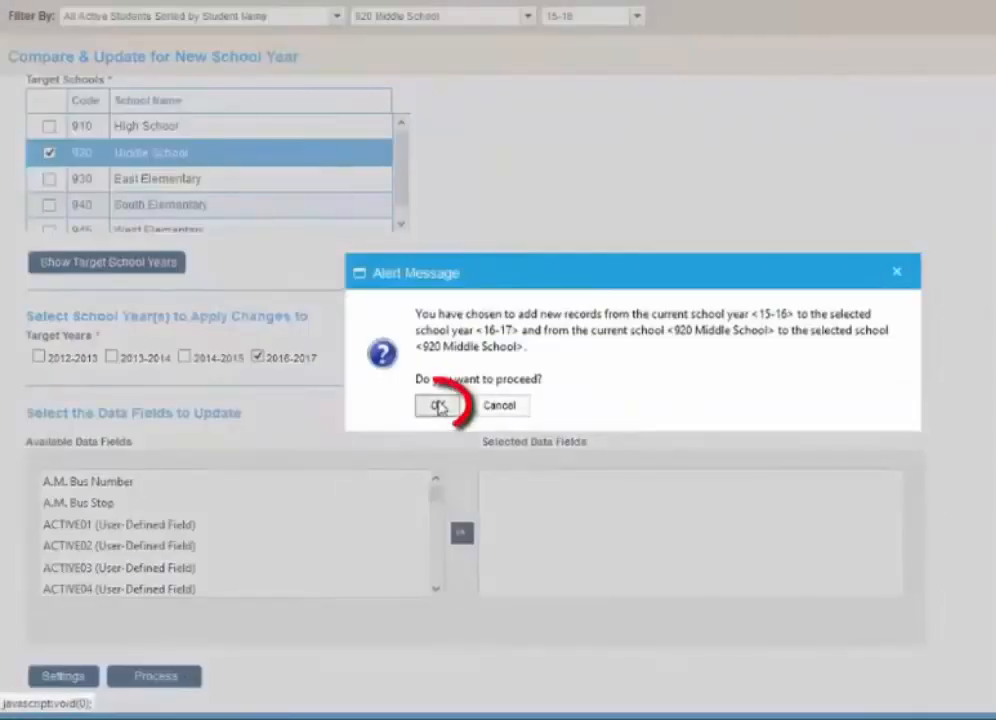
pyautogui.click(436, 412)
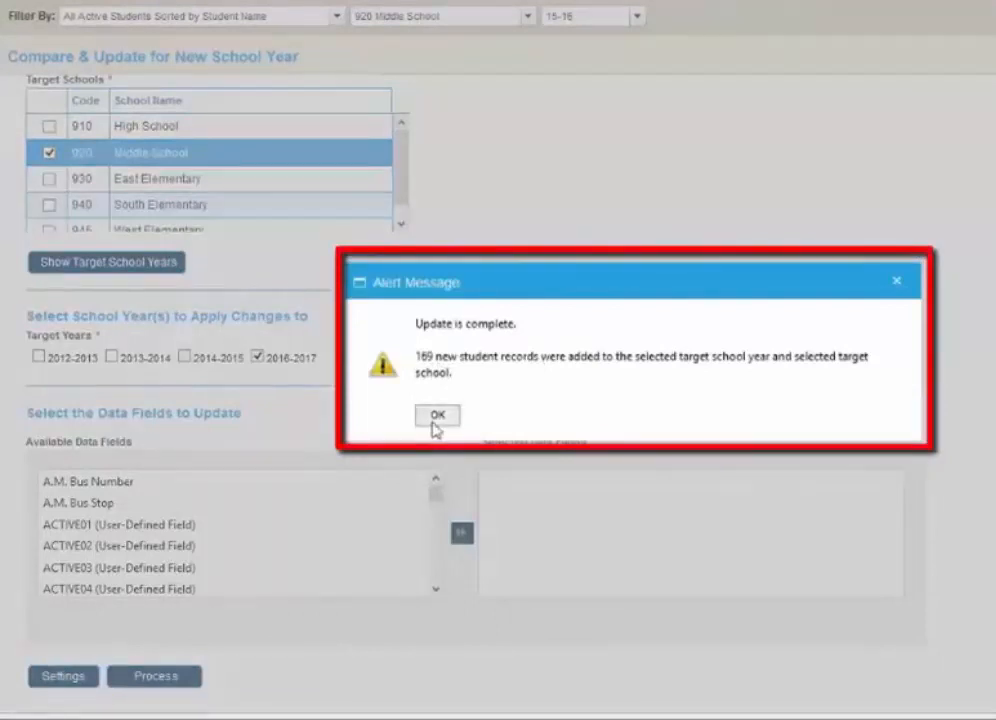
pyautogui.click(436, 416)
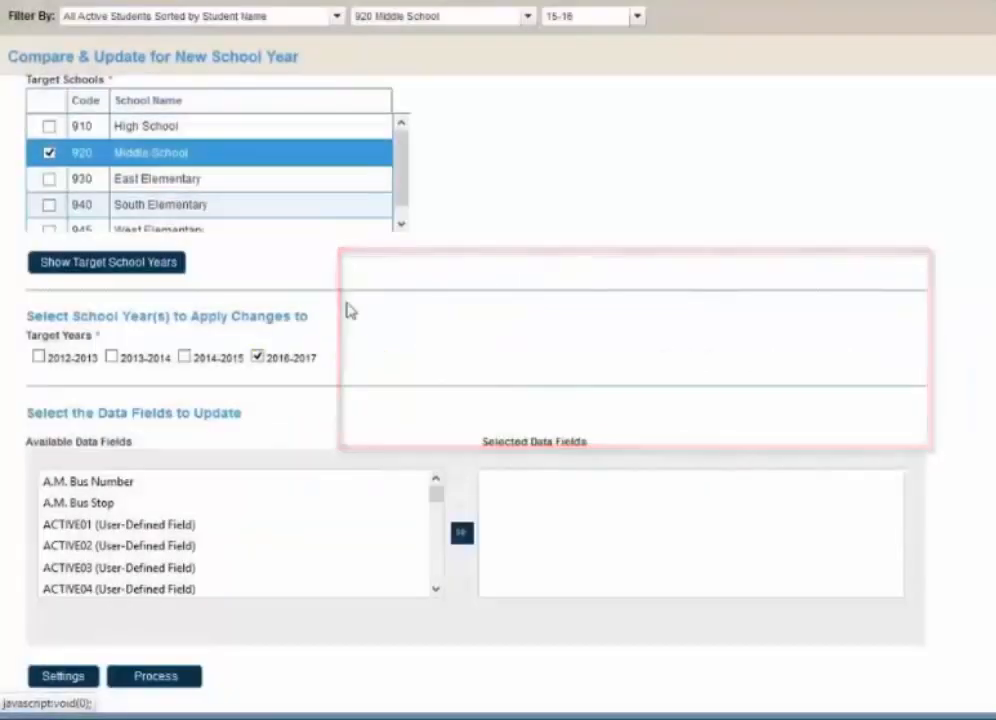
# - Change the target school to 910 High School and set the student range to all students with YOG 2020
pyautogui.scroll(3, 133, 262)
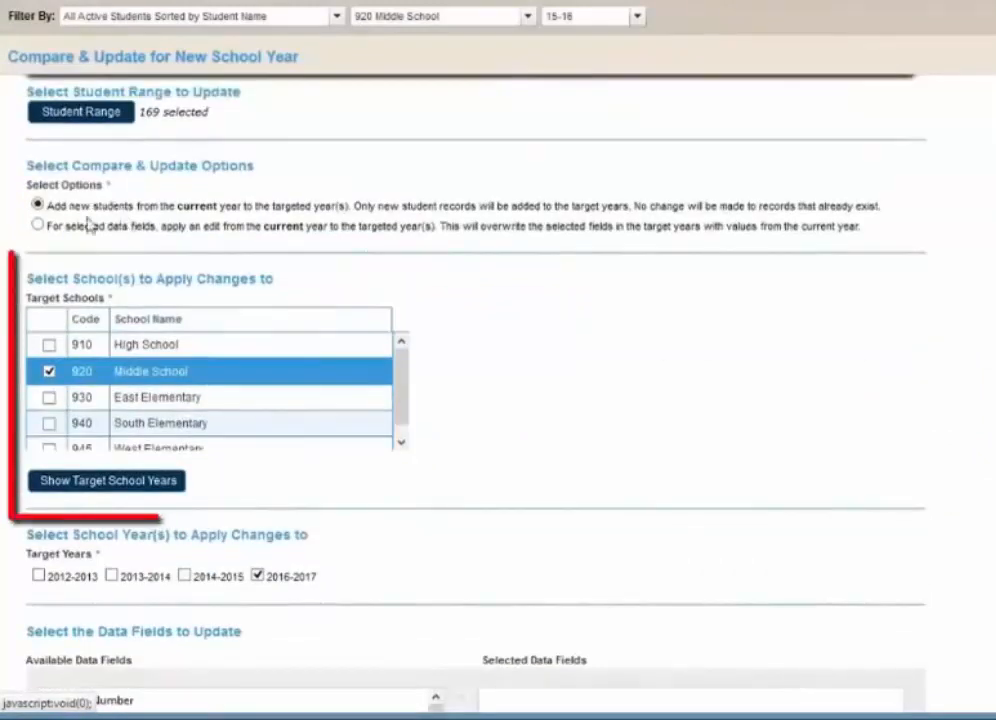
pyautogui.click(49, 345)
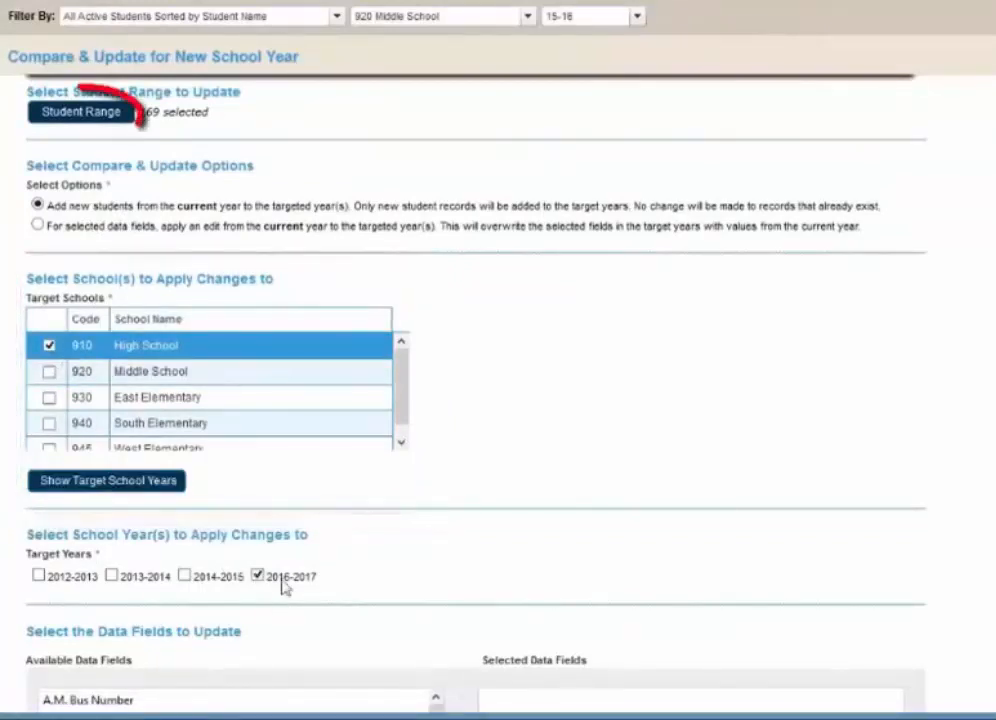
pyautogui.click(85, 120)
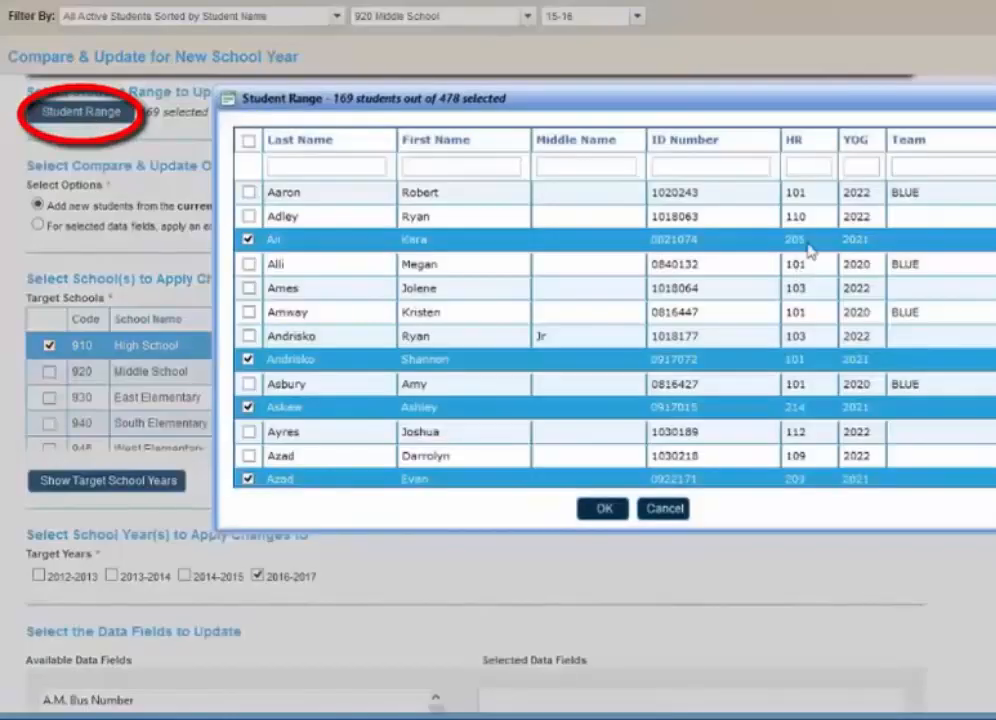
pyautogui.click(855, 165)
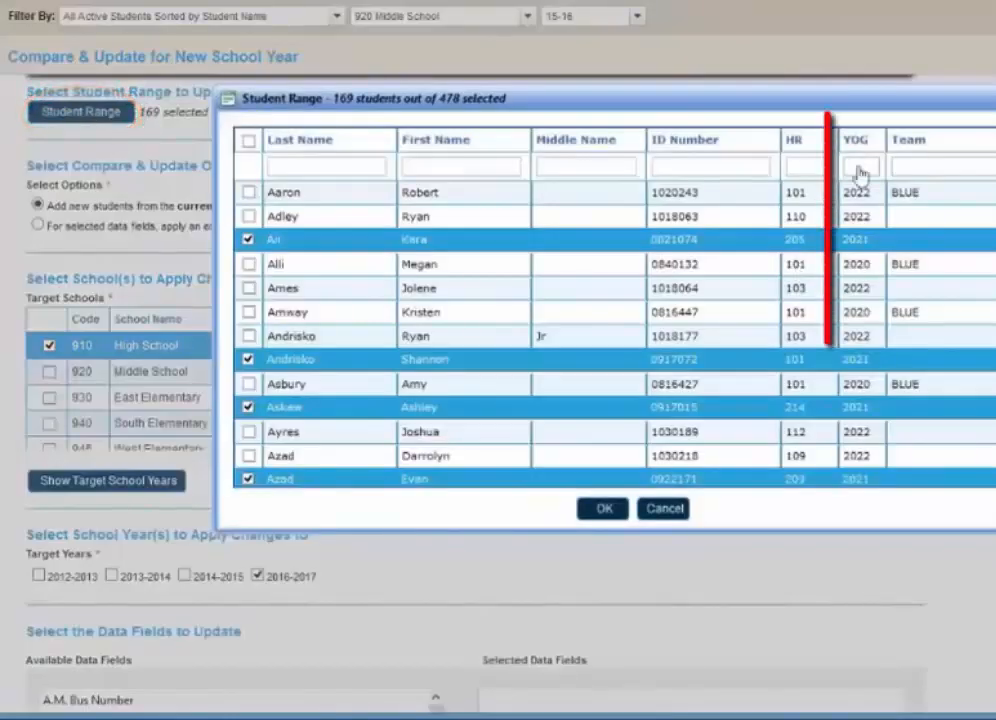
pyautogui.write('2020')
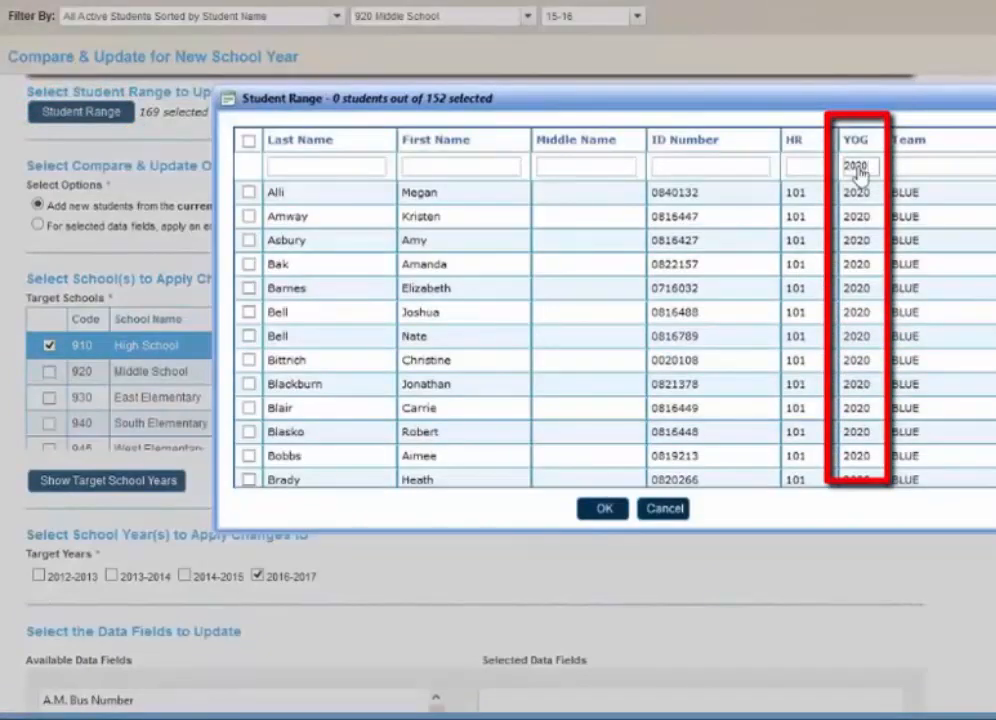
pyautogui.click(249, 141)
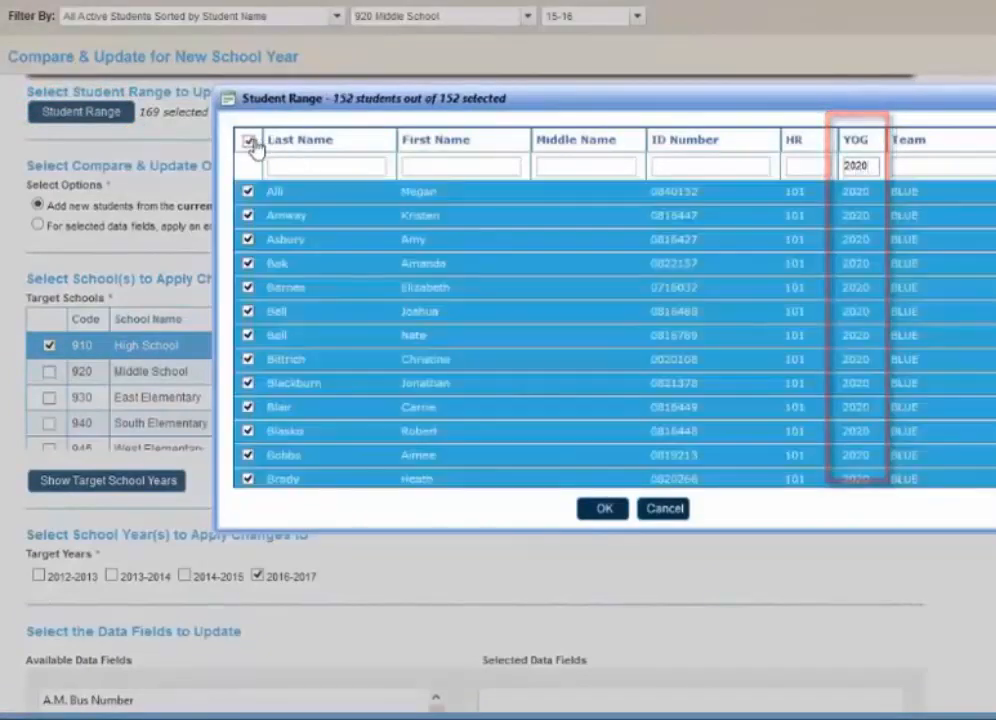
pyautogui.click(605, 510)
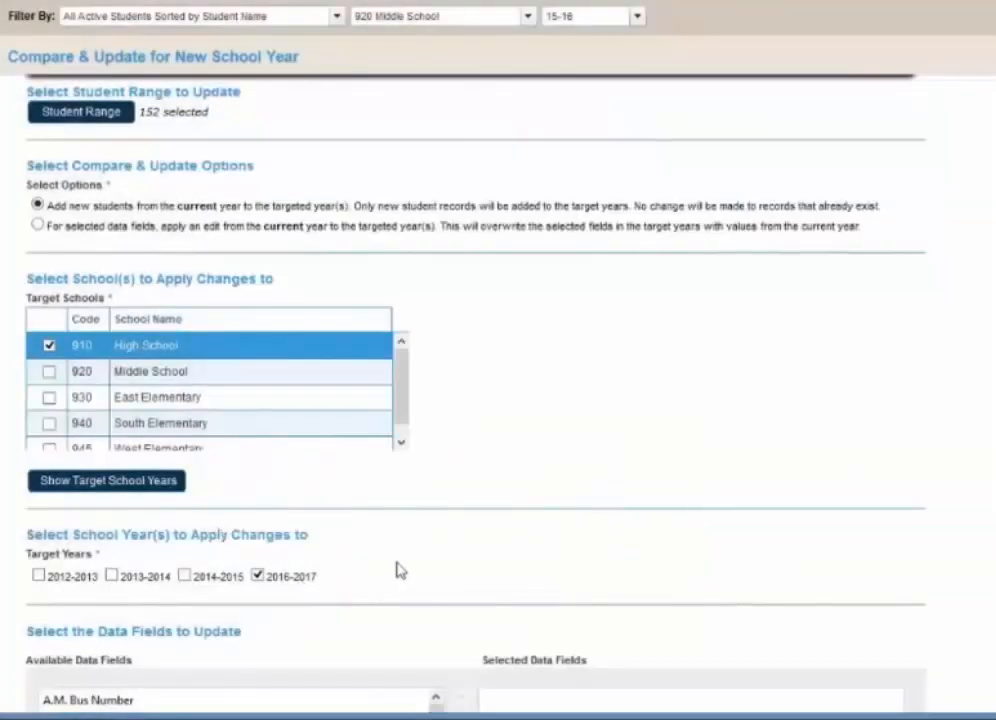
# - Process adding the selected students as new 2016-2017 records at 910 High School and dismiss the completion alert
pyautogui.scroll(-3, 400, 570)
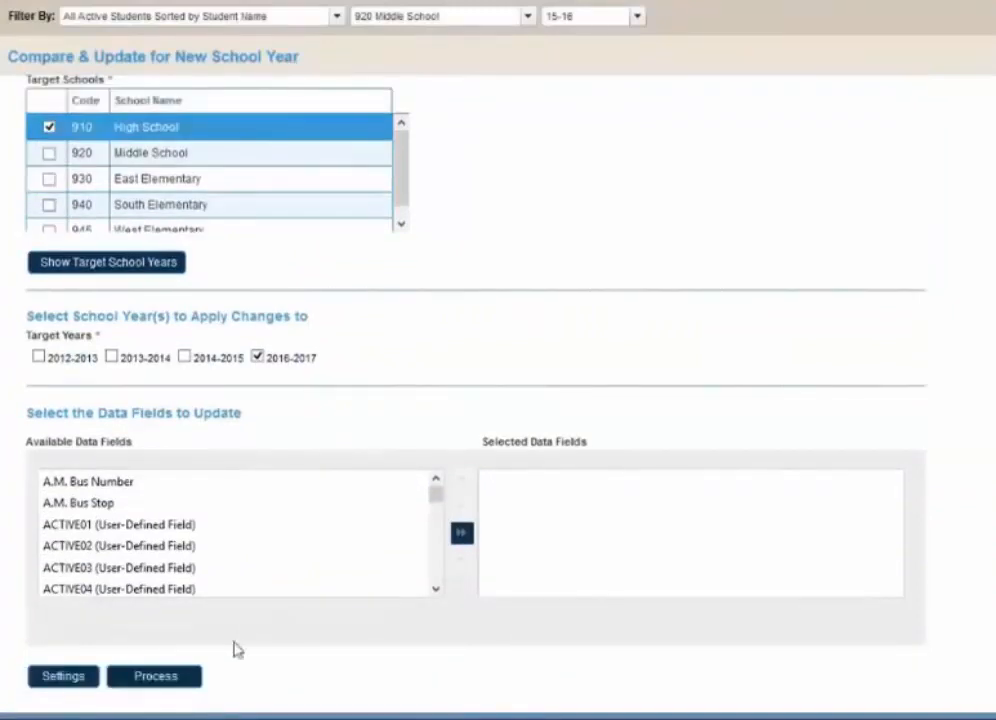
pyautogui.click(197, 682)
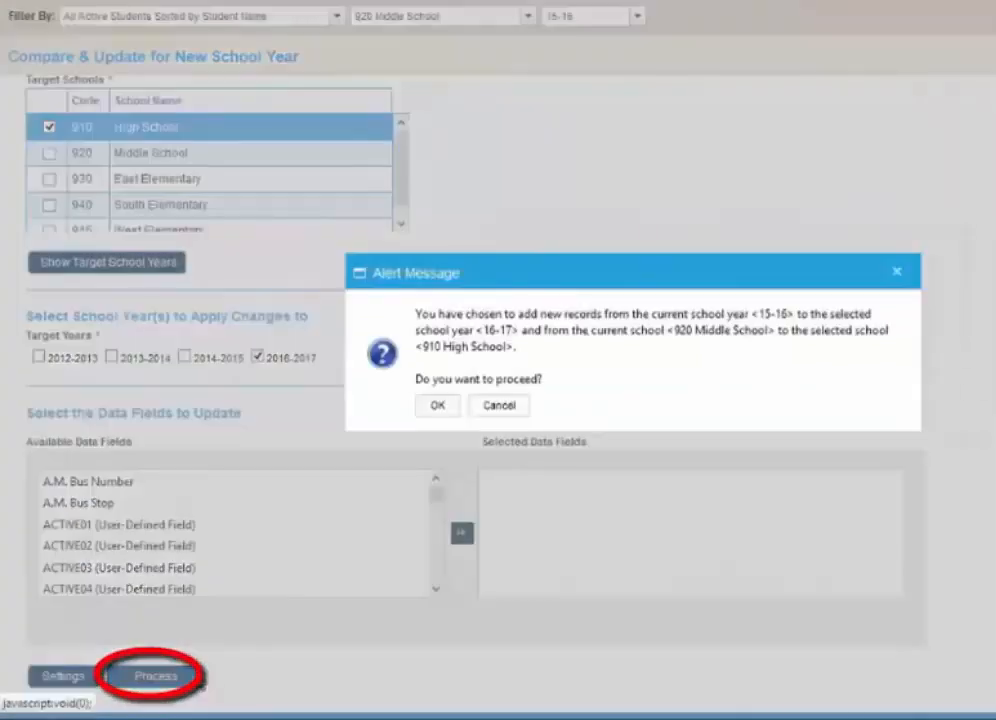
pyautogui.click(440, 406)
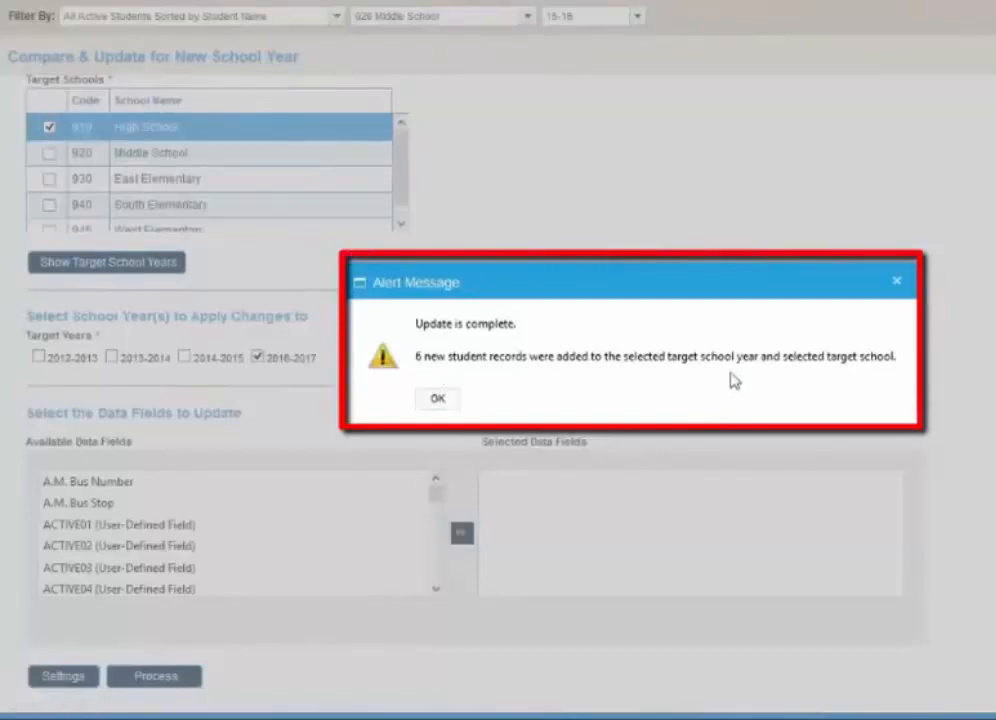
pyautogui.click(443, 403)
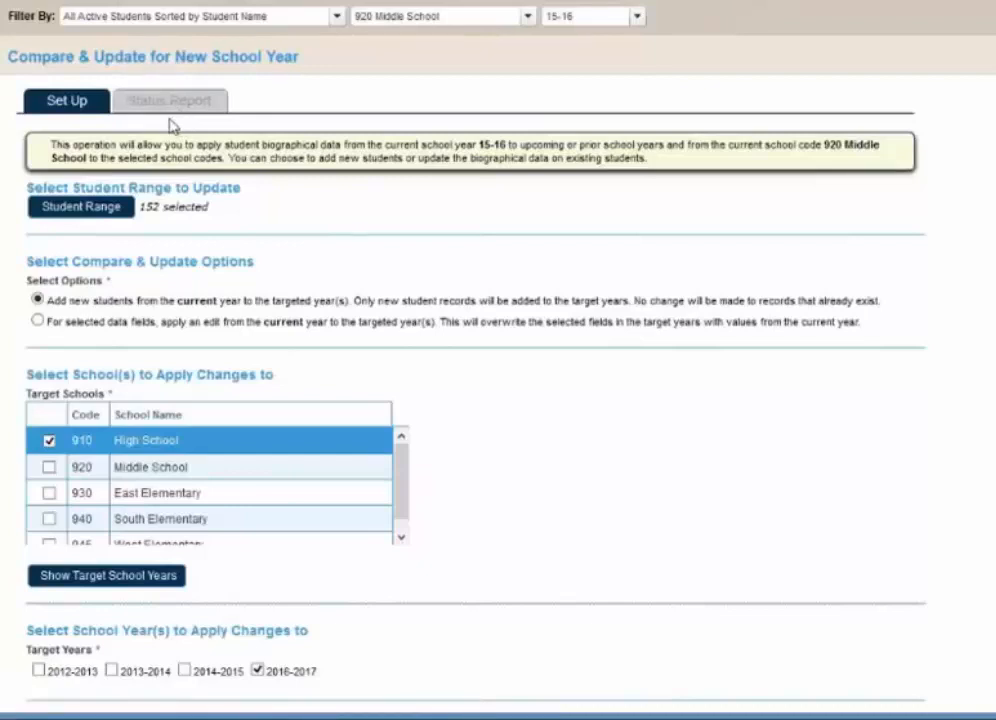
# - Choose the update option that applies current-year edits to the target year for selected data fields
pyautogui.click(37, 322)
pyautogui.scroll(-1, 418, 352)
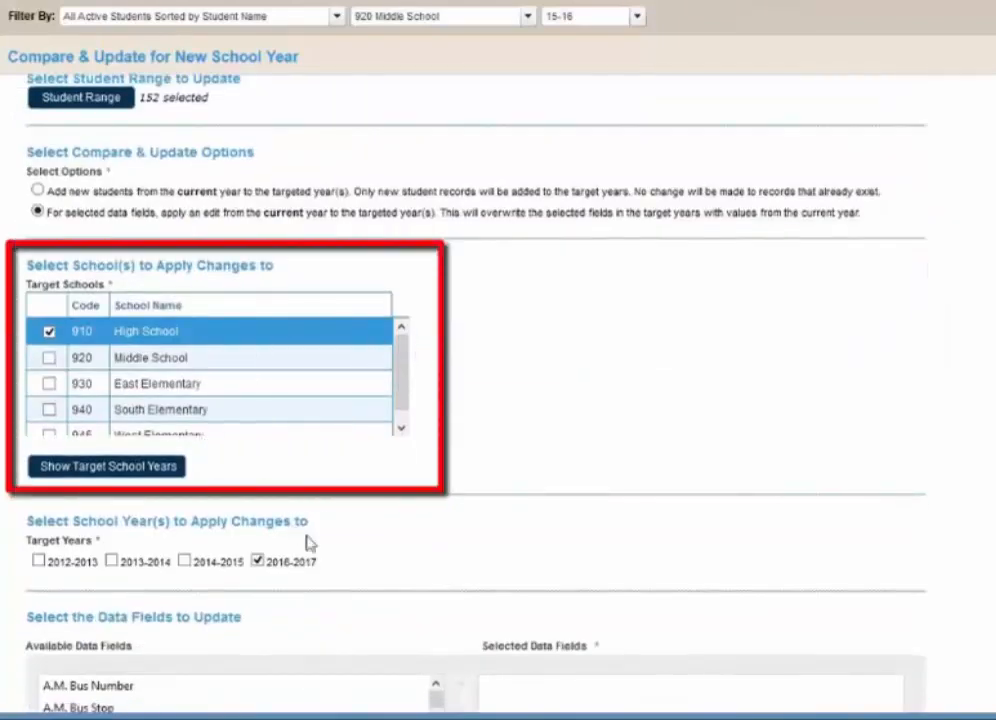
pyautogui.scroll(-2, 308, 543)
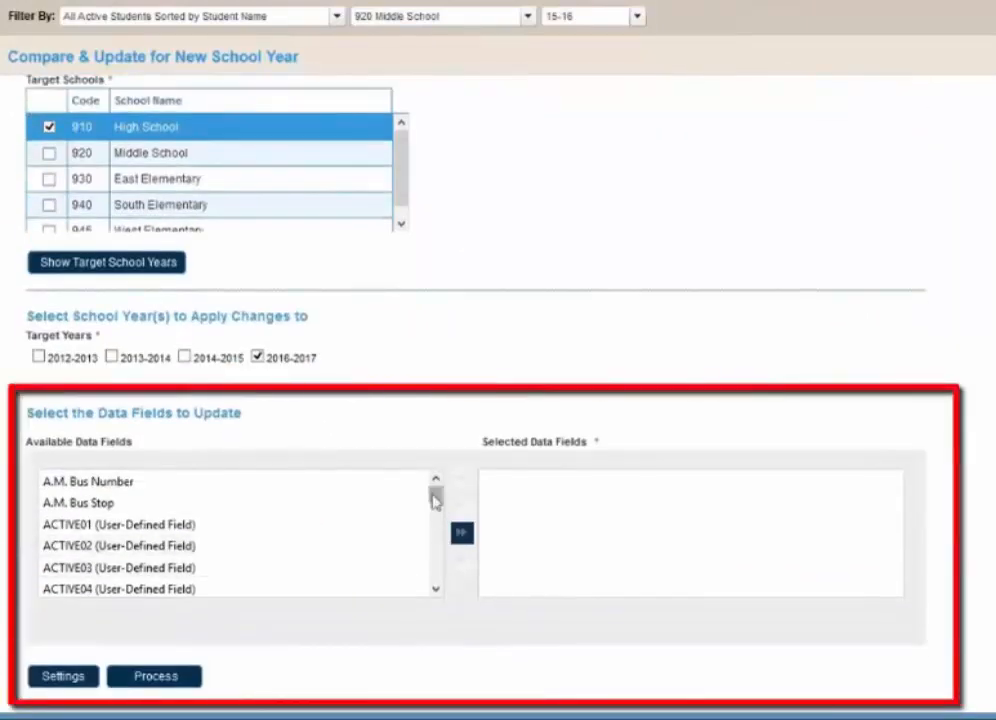
# - Add all contact fields from "Contact is Allowed to Pickup Student" through "Contact's Zip Code" to the selected data fields
pyautogui.click(382, 535)
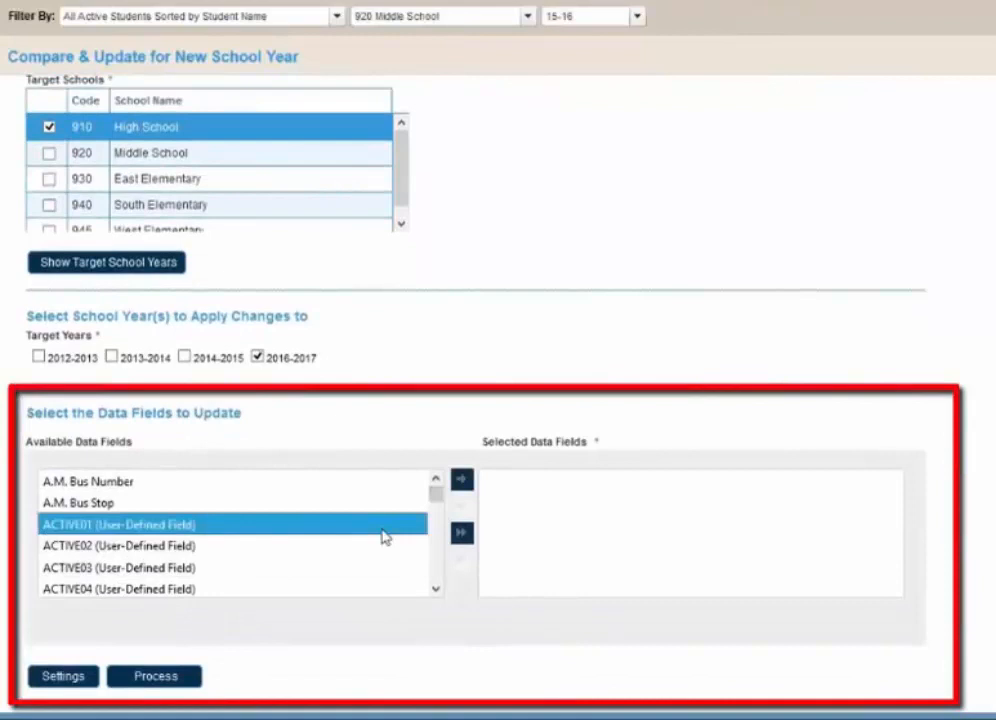
pyautogui.moveTo(439, 500)
pyautogui.mouseDown()
pyautogui.moveTo(437, 530)
pyautogui.moveTo(437, 517)
pyautogui.mouseUp()
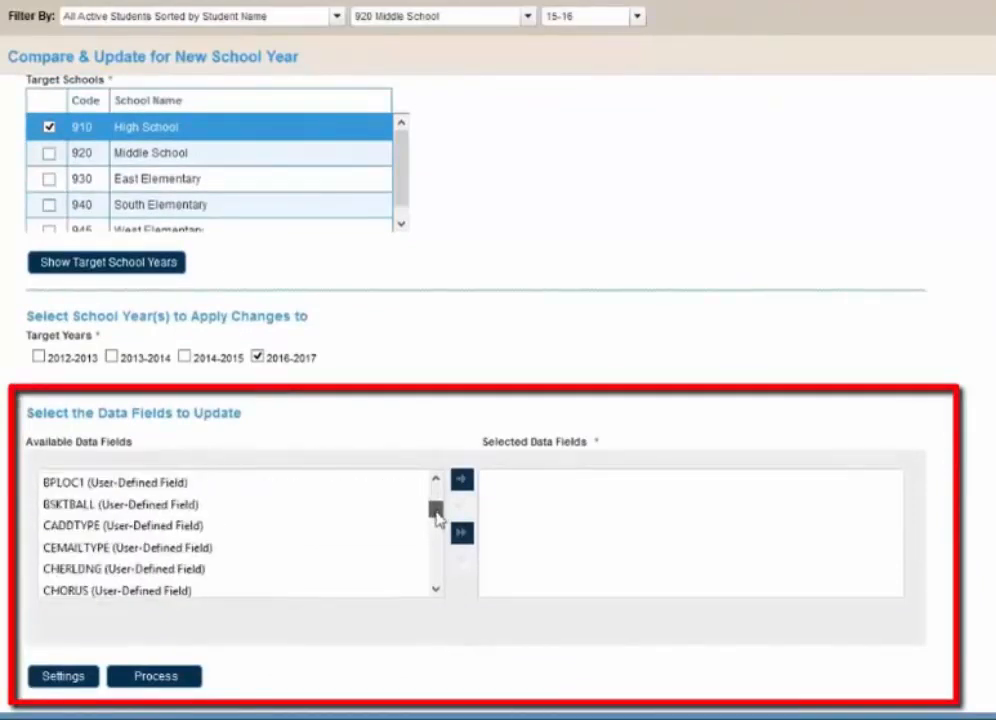
pyautogui.click(437, 541)
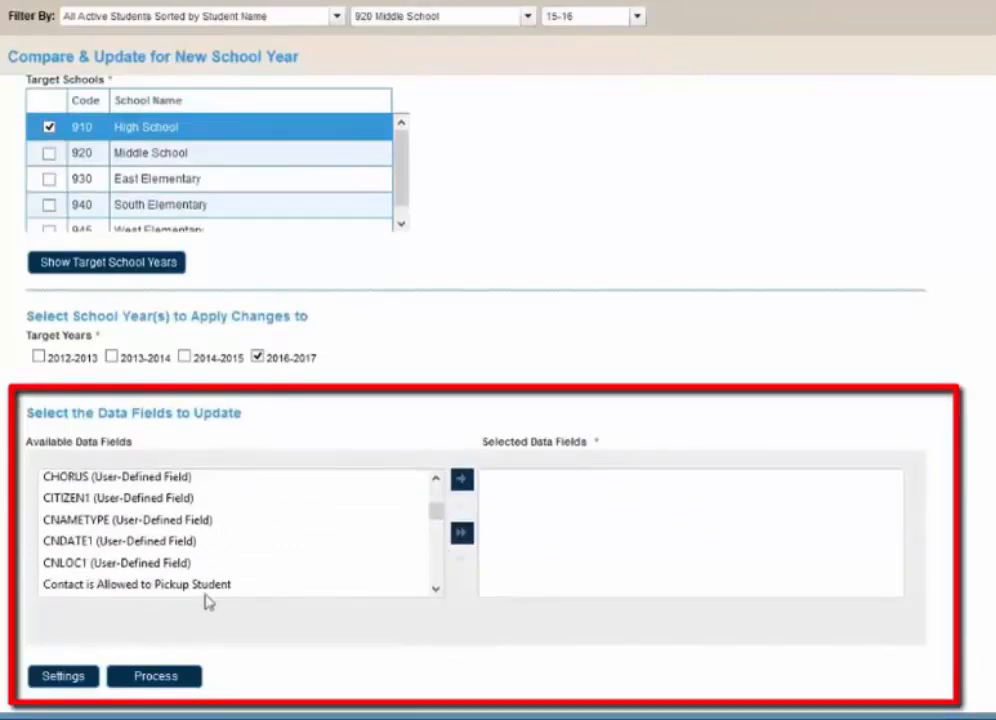
pyautogui.click(207, 586)
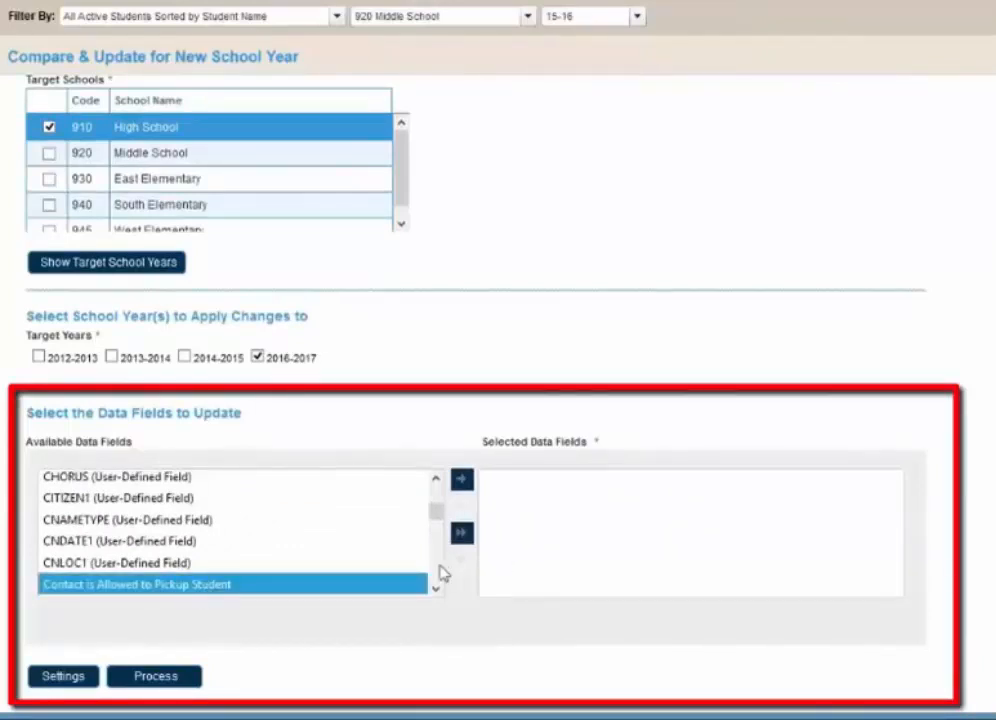
pyautogui.scroll(-2, 443, 573)
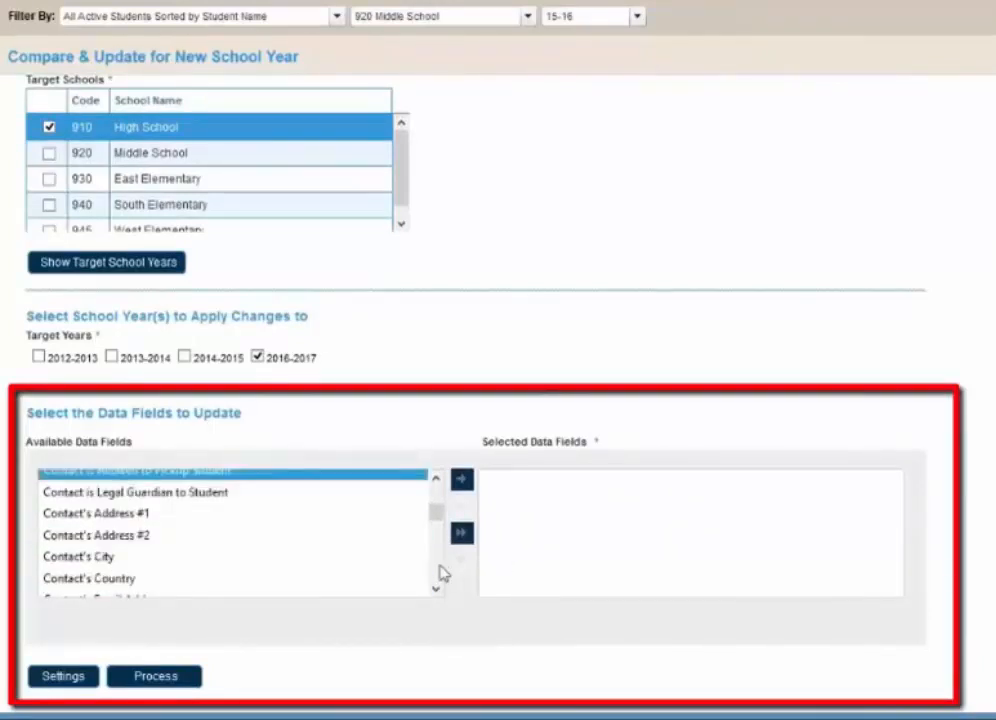
pyautogui.scroll(-2, 443, 573)
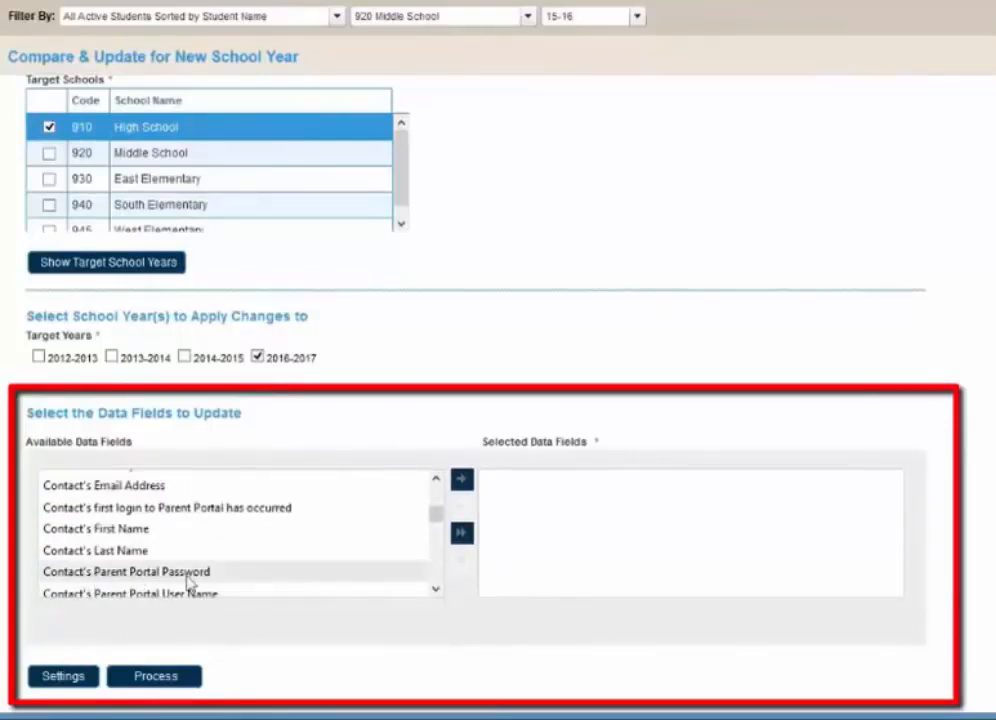
pyautogui.scroll(-2, 242, 579)
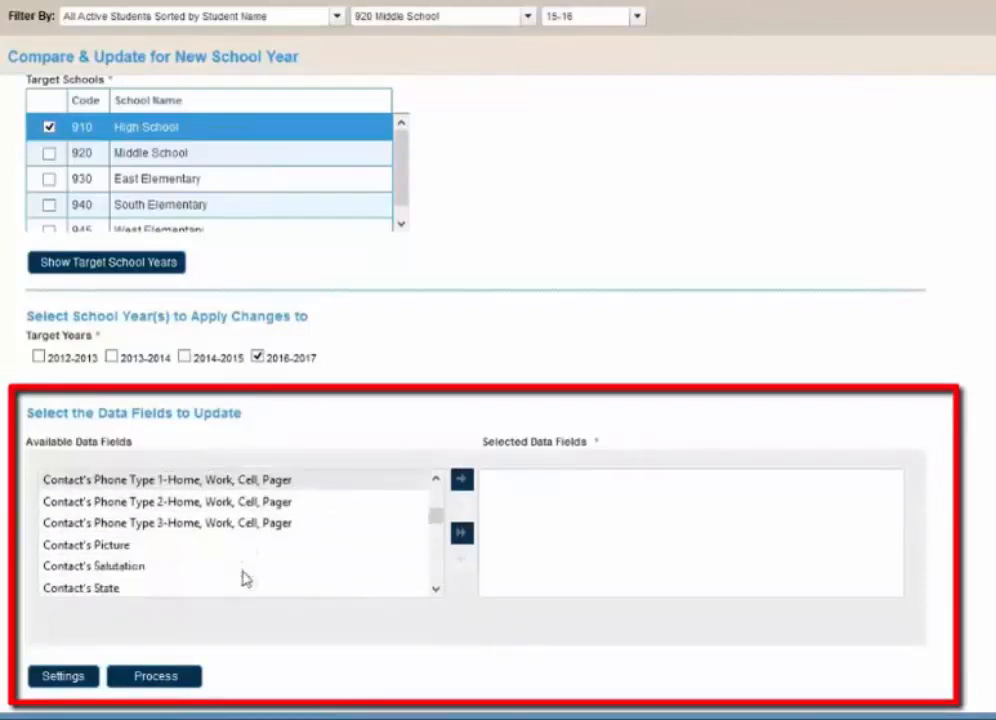
pyautogui.scroll(-3, 242, 579)
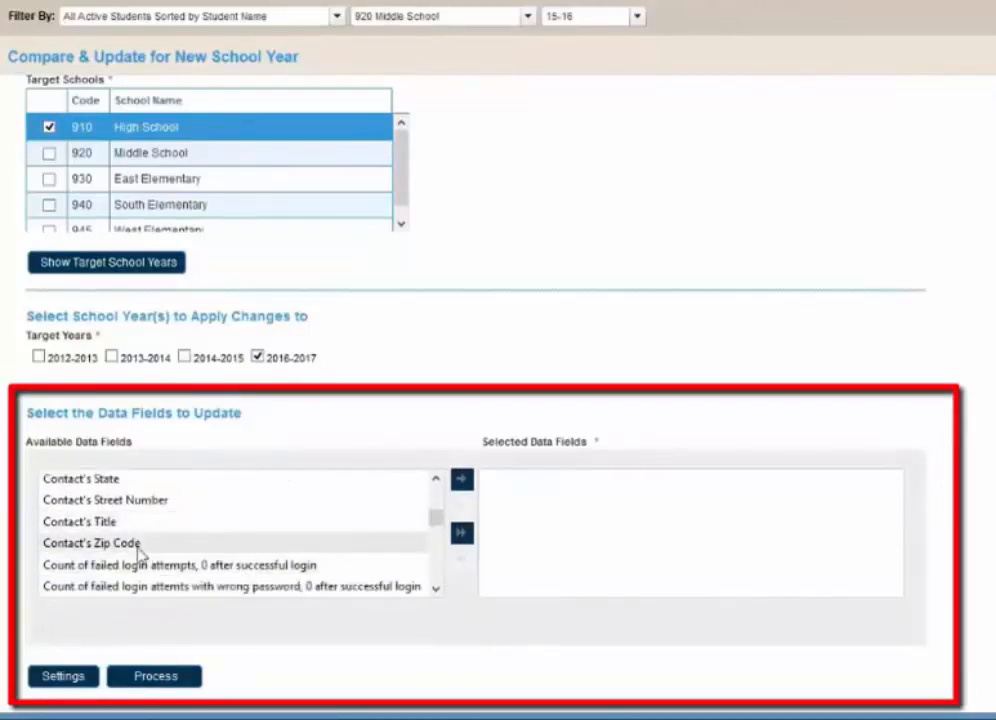
pyautogui.keyDown('shift'); pyautogui.click(139, 544); pyautogui.keyUp('shift')
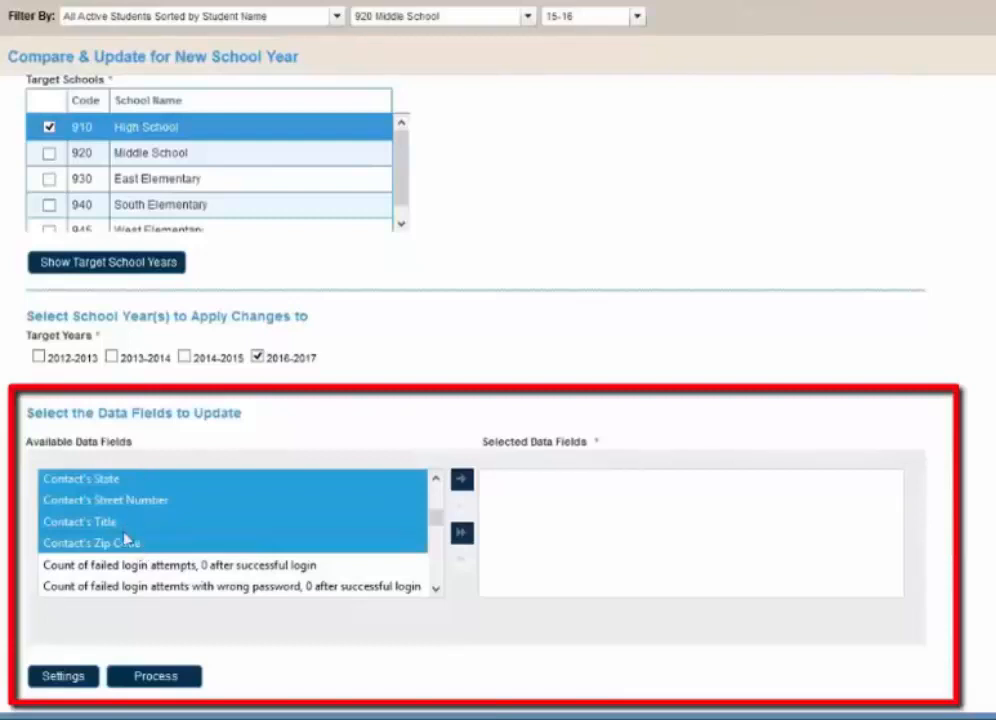
pyautogui.click(462, 484)
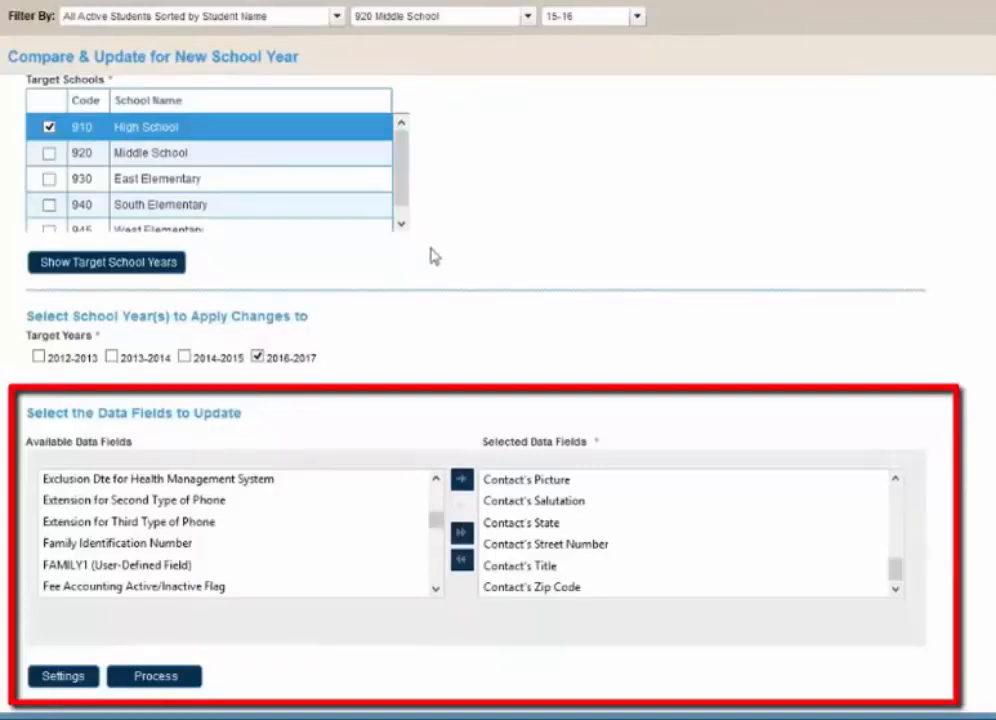
# - Process the update of the selected contact fields to 910 High School for 2016-2017 and dismiss the completion alert
pyautogui.click(192, 678)
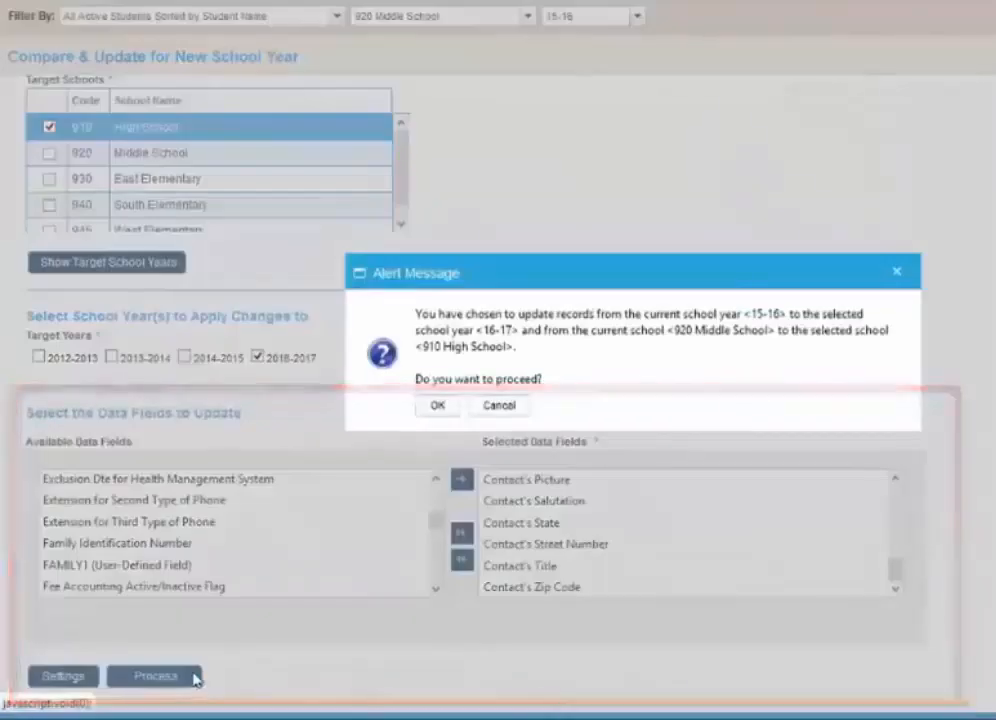
pyautogui.click(446, 409)
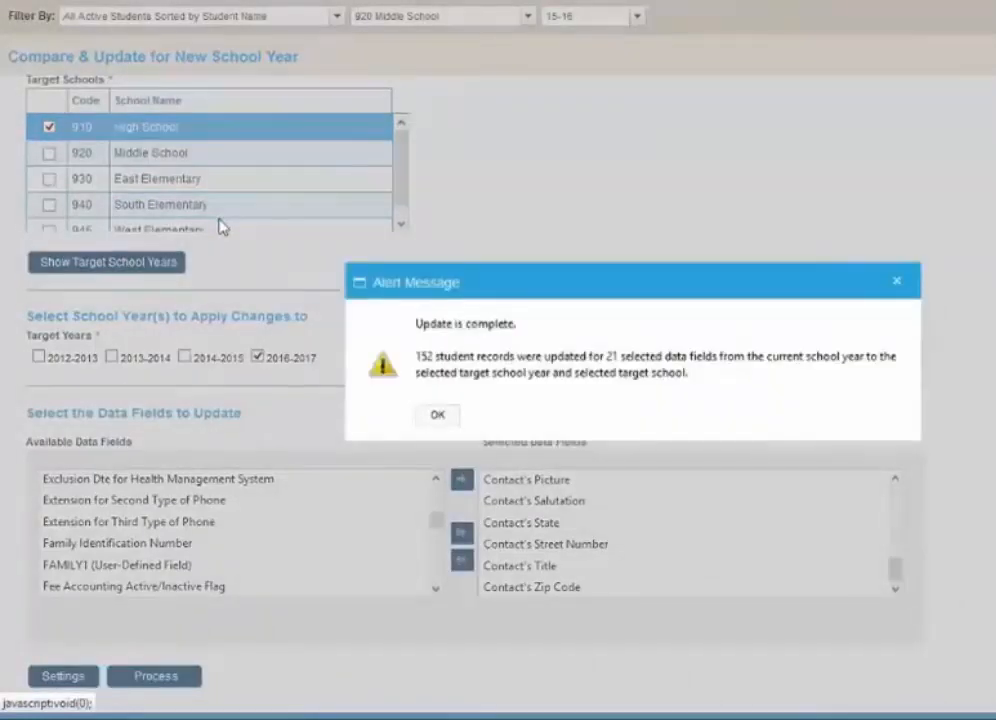
pyautogui.click(426, 416)
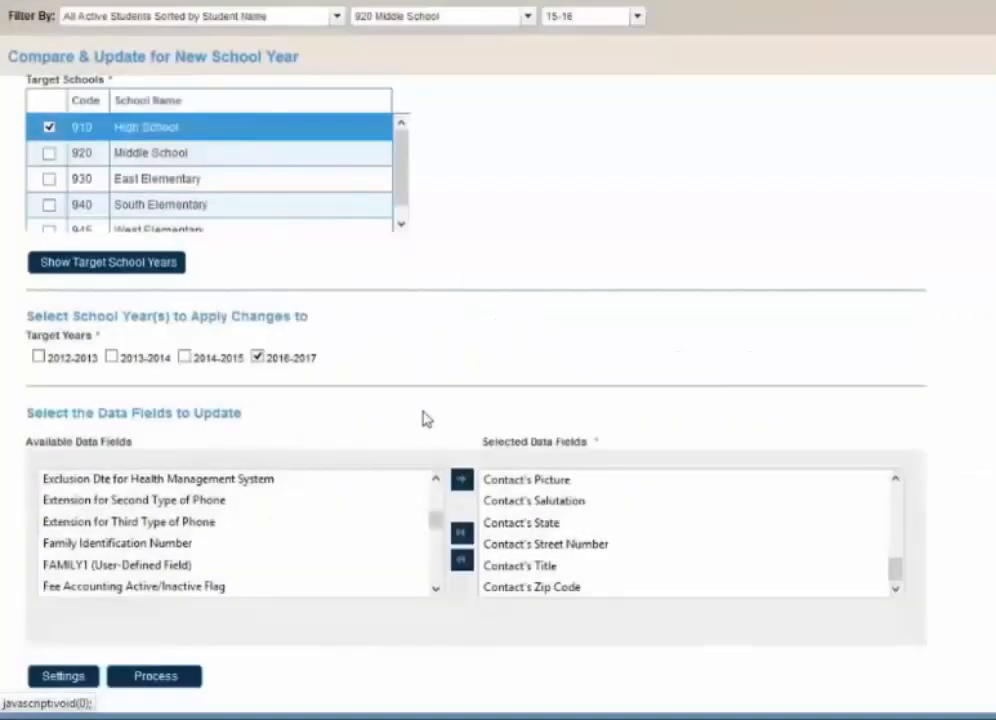
# - Change the target school for the data field update to 920 Middle School
pyautogui.scroll(5, 426, 418)
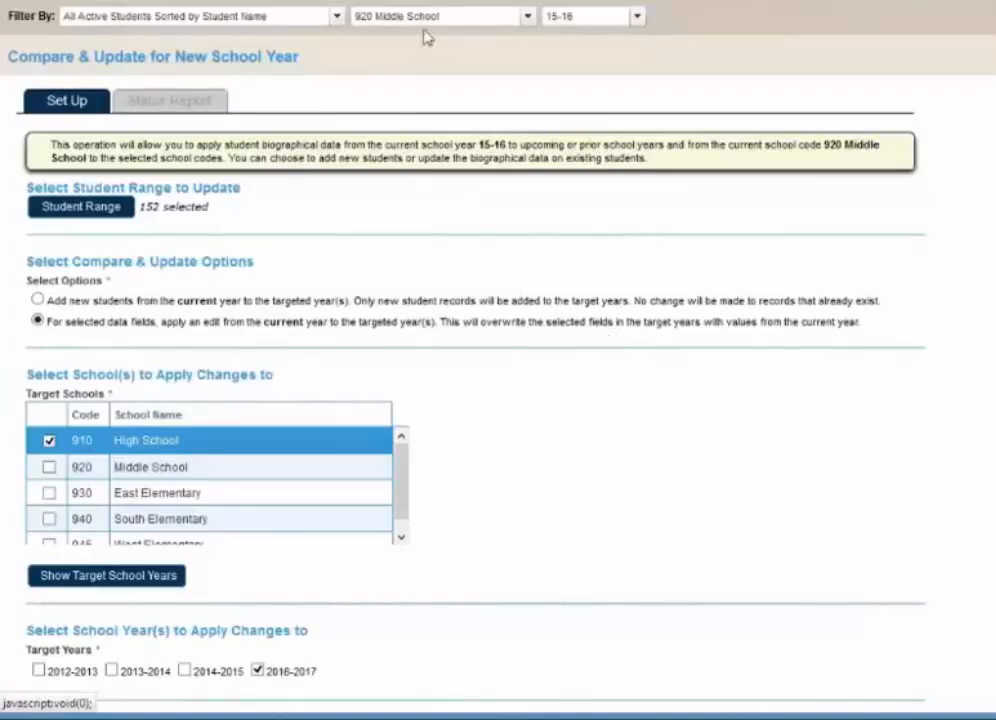
pyautogui.click(49, 466)
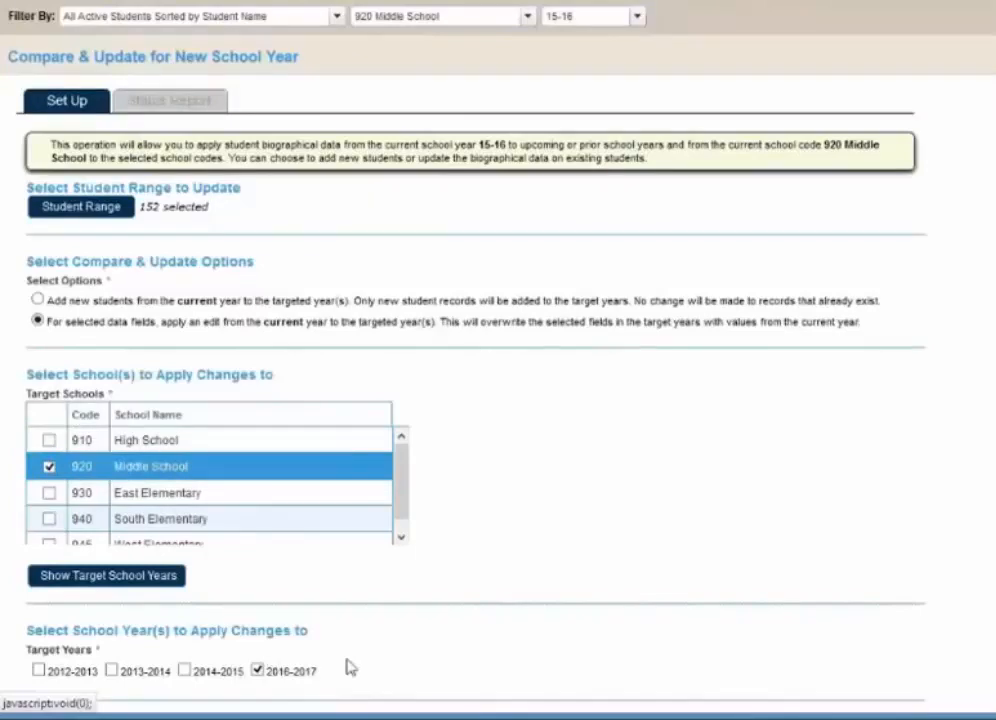
pyautogui.scroll(-3, 355, 662)
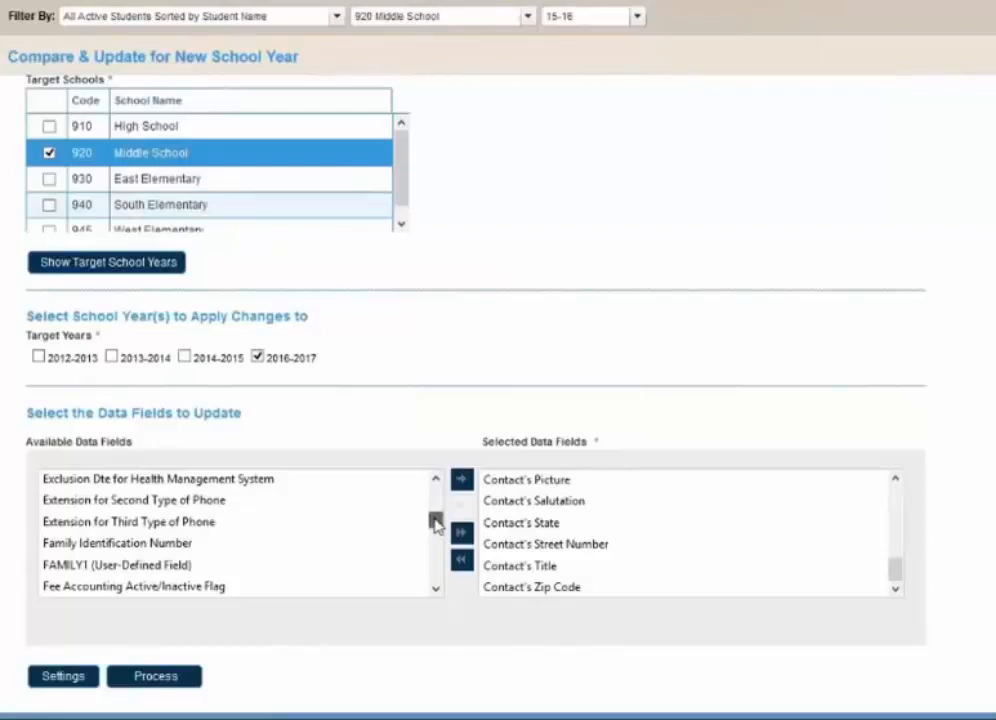
# - Add the student's first Parent Portal login, Parent Portal Password and Parent Portal User Name fields to the selected data fields
pyautogui.moveTo(436, 523); pyautogui.dragTo(436, 555)
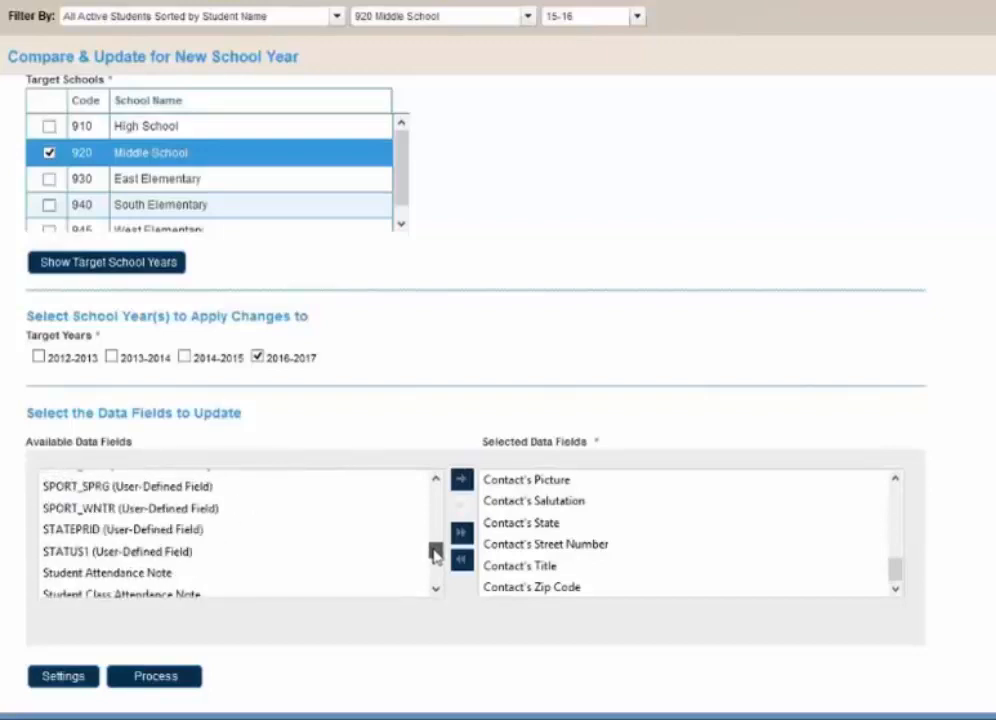
pyautogui.scroll(-5, 266, 537)
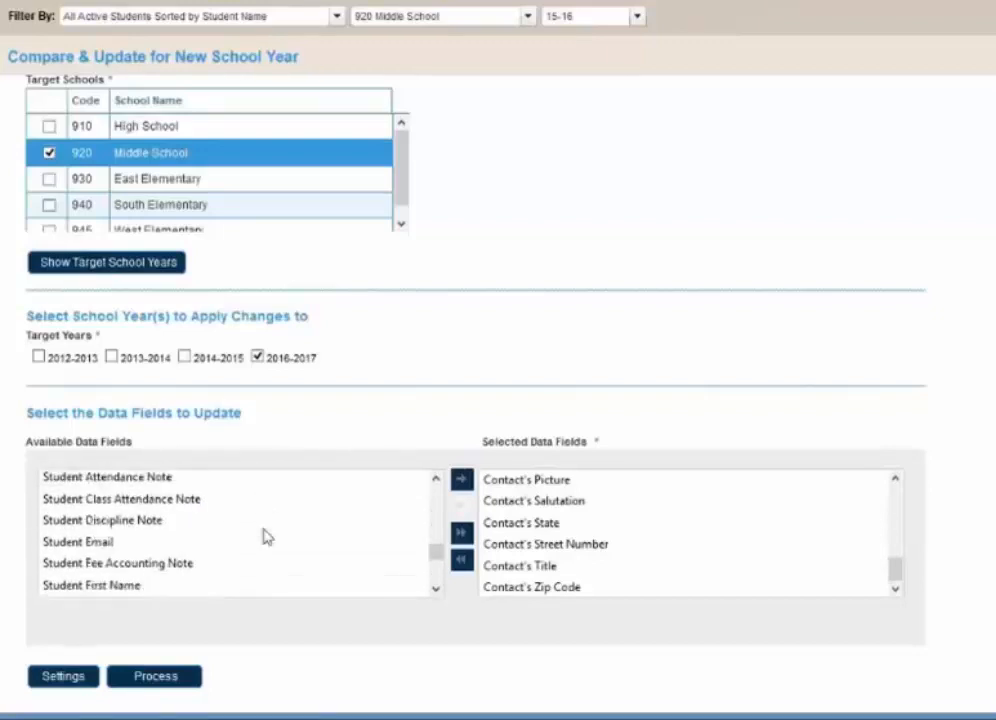
pyautogui.scroll(-5, 263, 537)
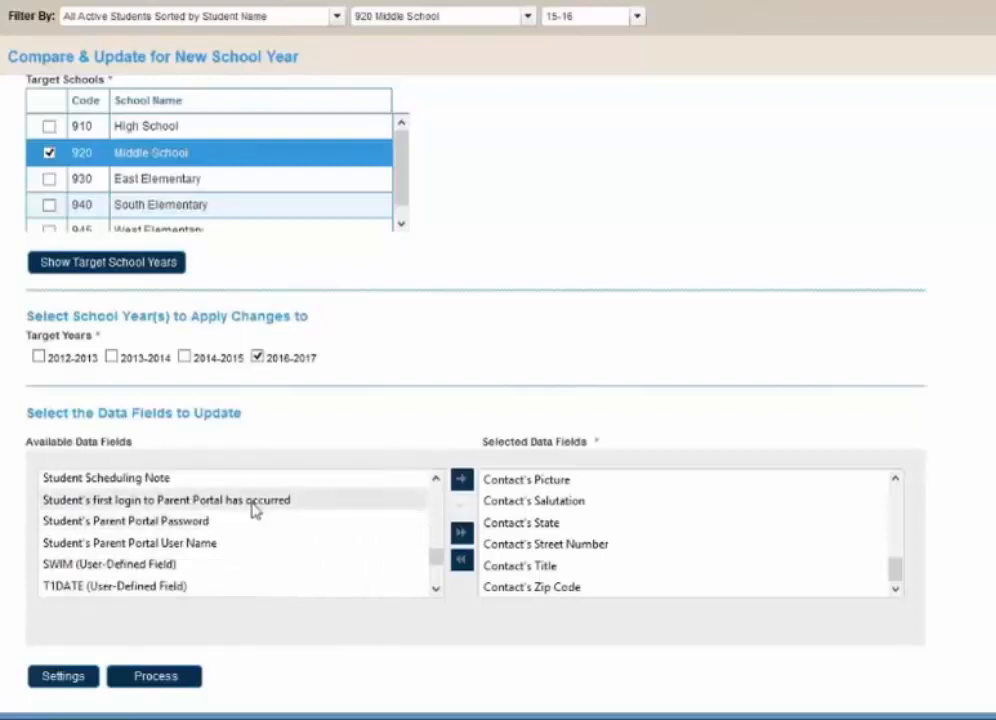
pyautogui.moveTo(252, 507); pyautogui.dragTo(243, 550)
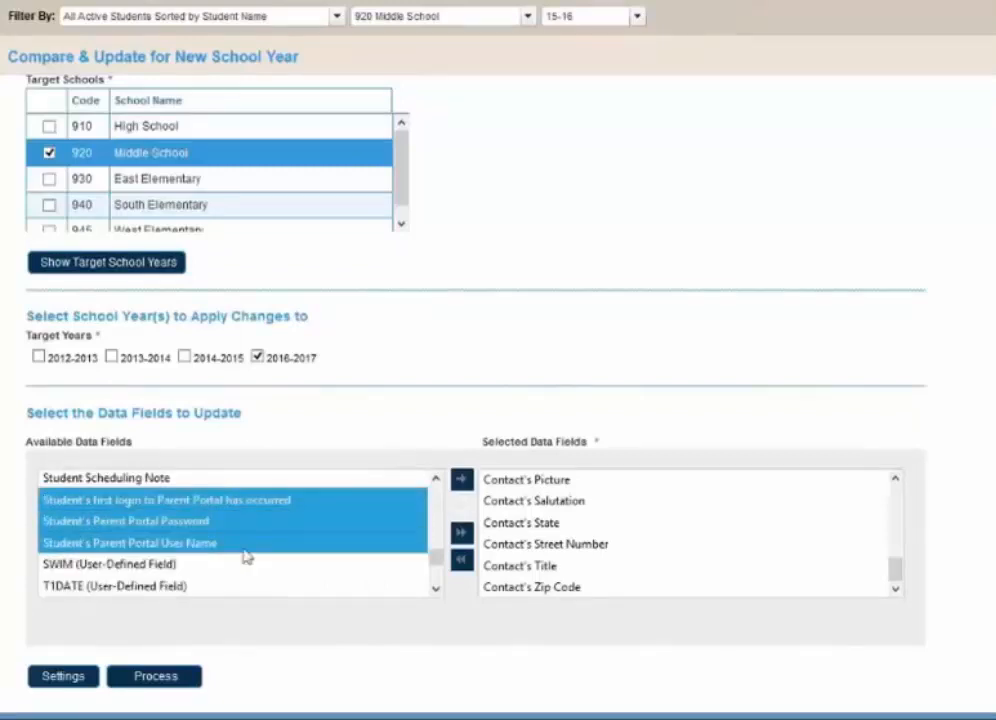
pyautogui.click(461, 479)
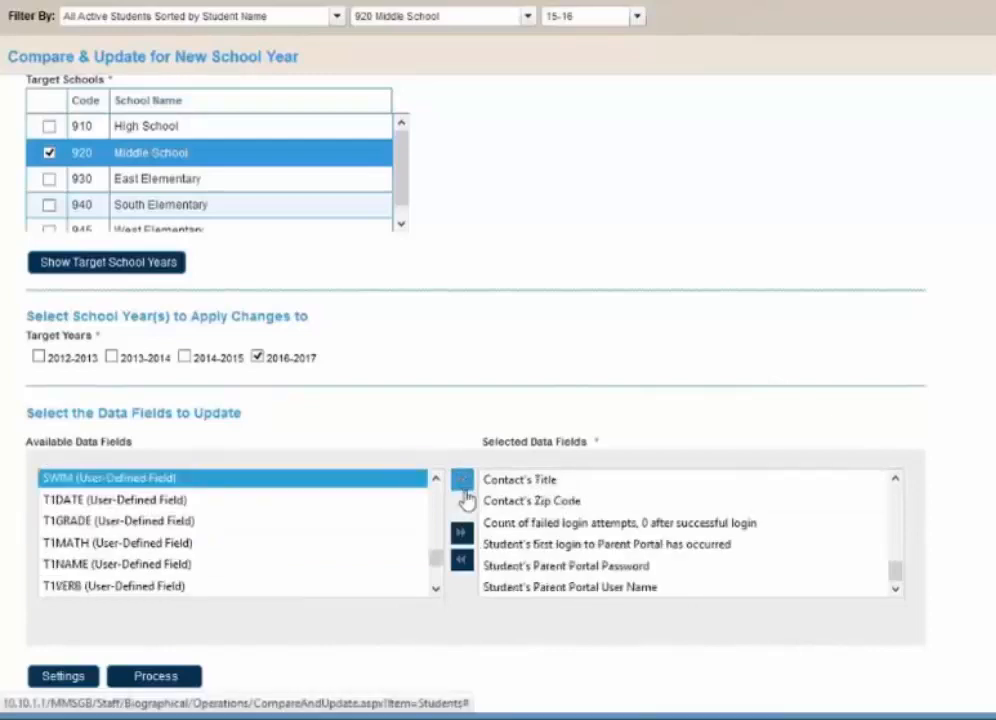
# - Add the Advisor field to the selected data fields
pyautogui.moveTo(438, 572); pyautogui.dragTo(436, 505)
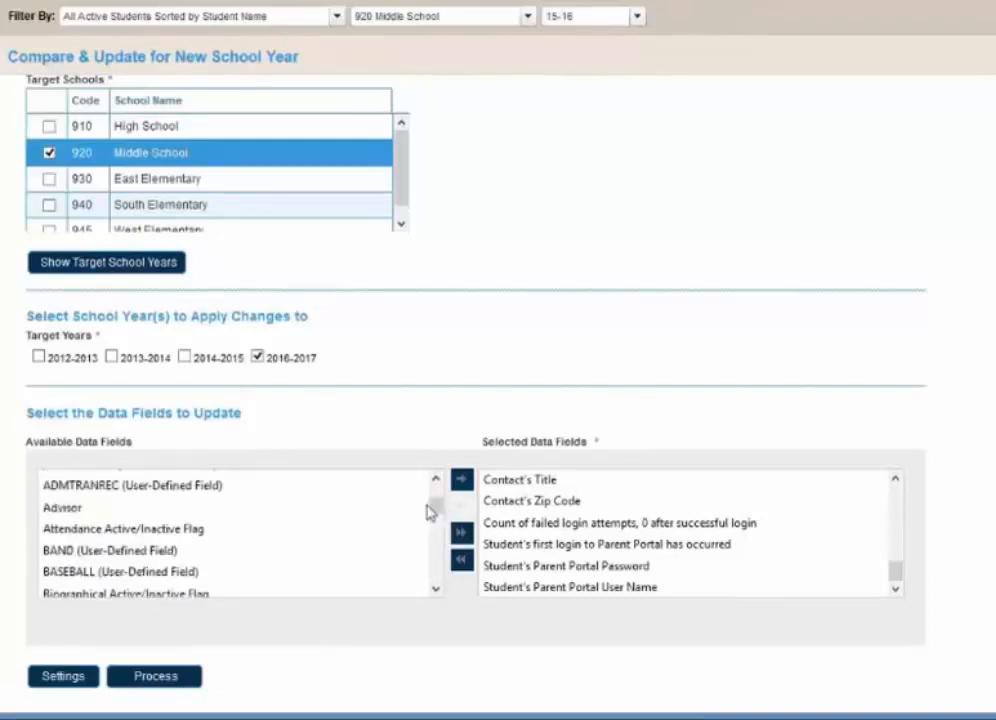
pyautogui.click(422, 505)
pyautogui.click(461, 479)
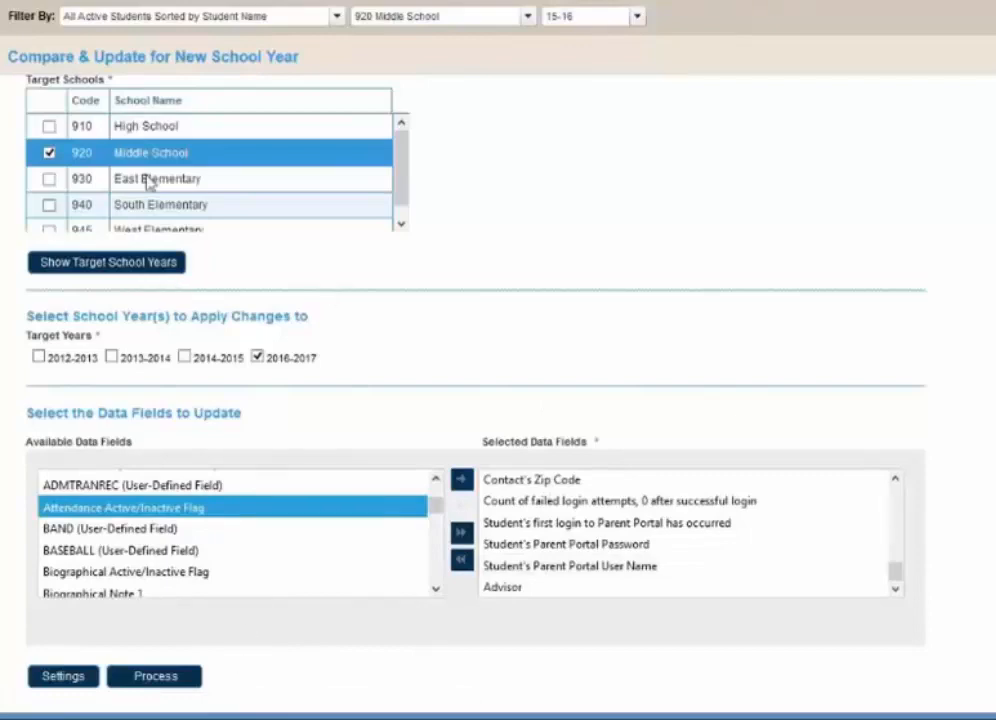
# - Expand the student range for the update to include all students of 920 Middle School
pyautogui.scroll(5, 147, 172)
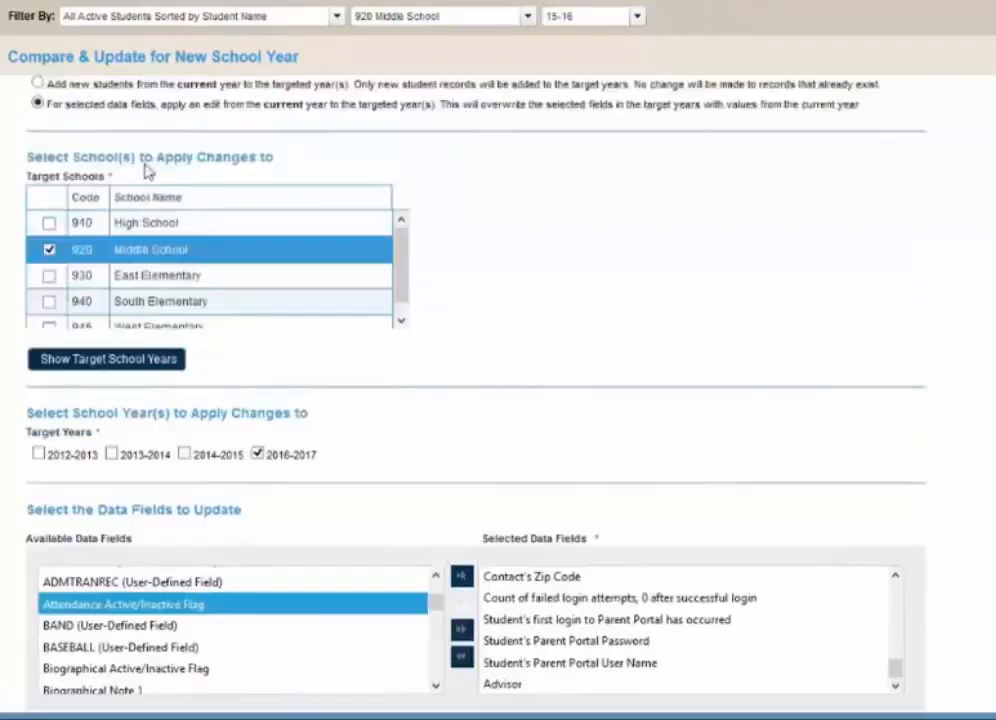
pyautogui.click(107, 215)
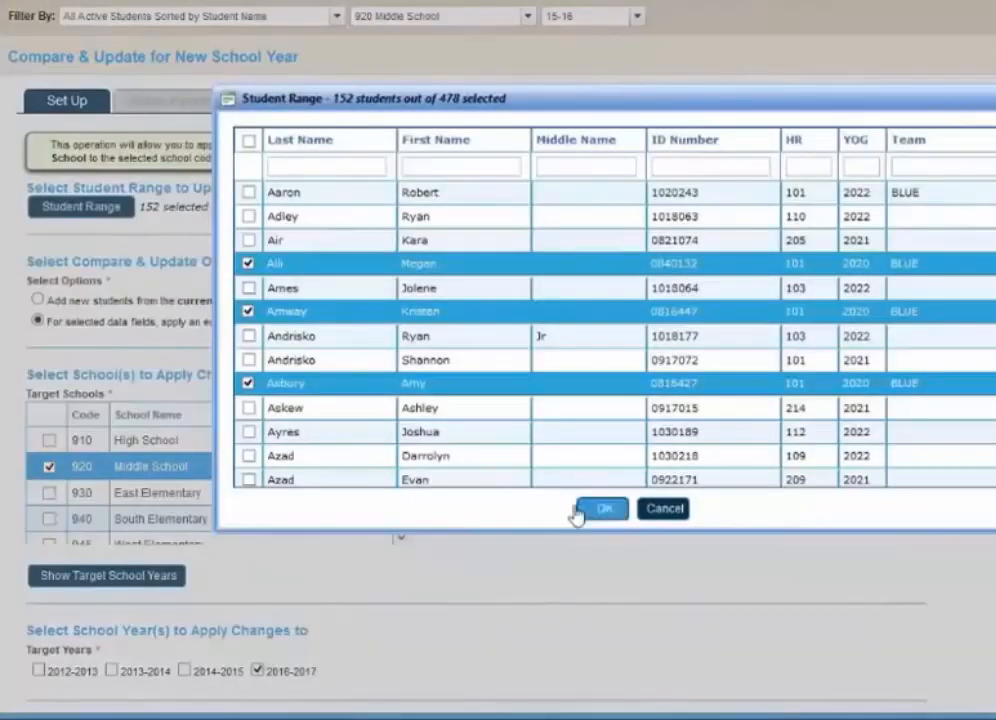
pyautogui.click(250, 143)
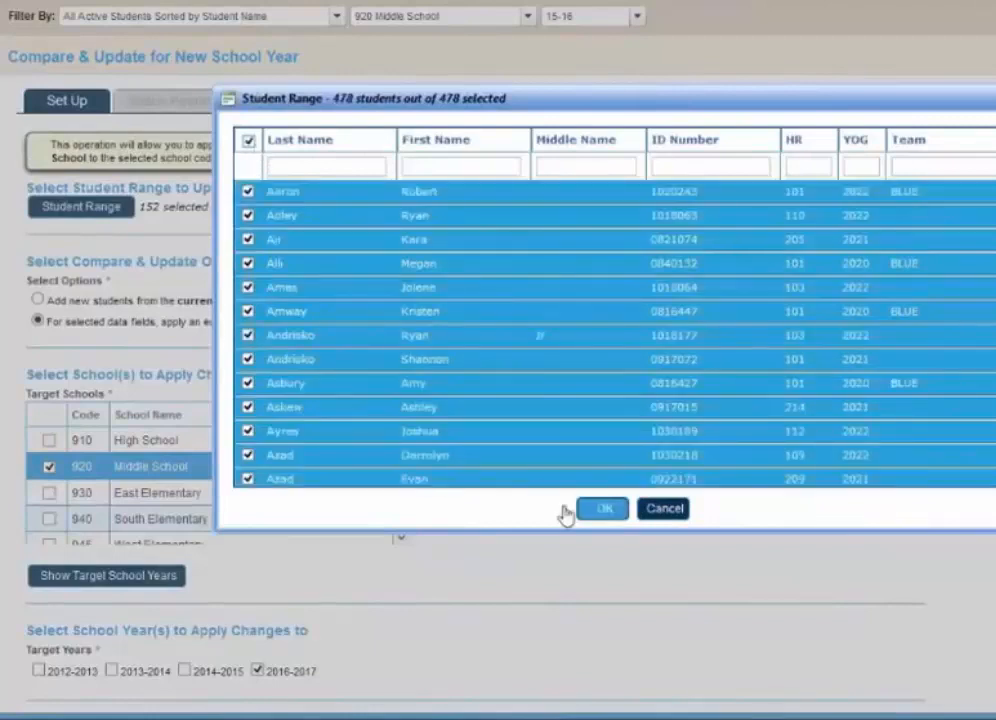
pyautogui.click(570, 510)
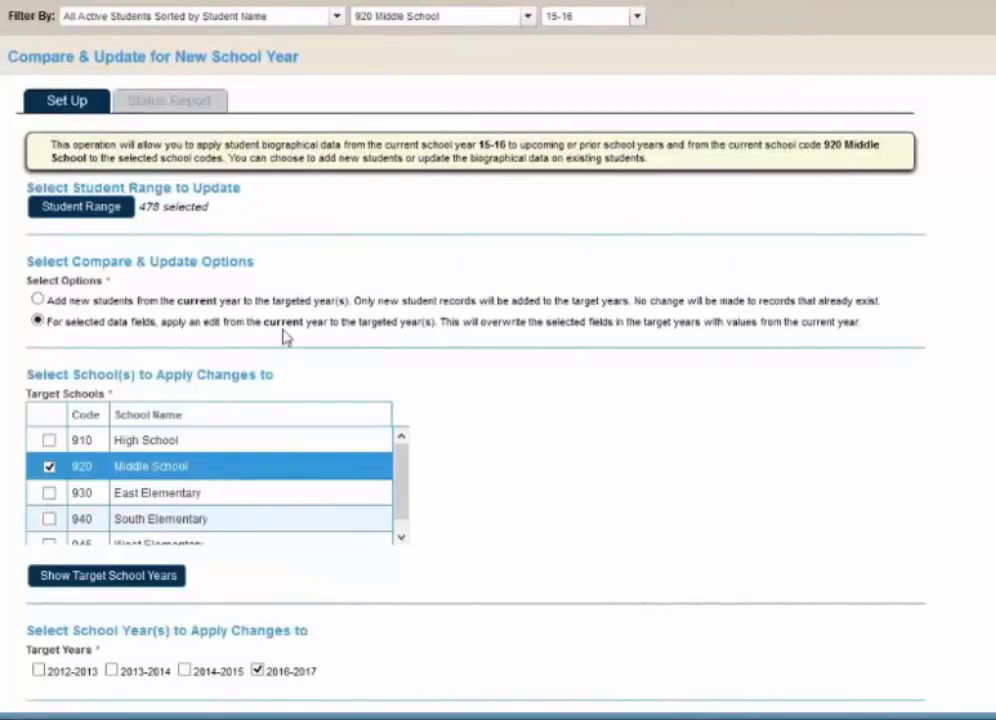
# - Process the update of the selected data fields to 920 Middle School for 2016-2017 and dismiss the completion alert
pyautogui.scroll(-3, 283, 337)
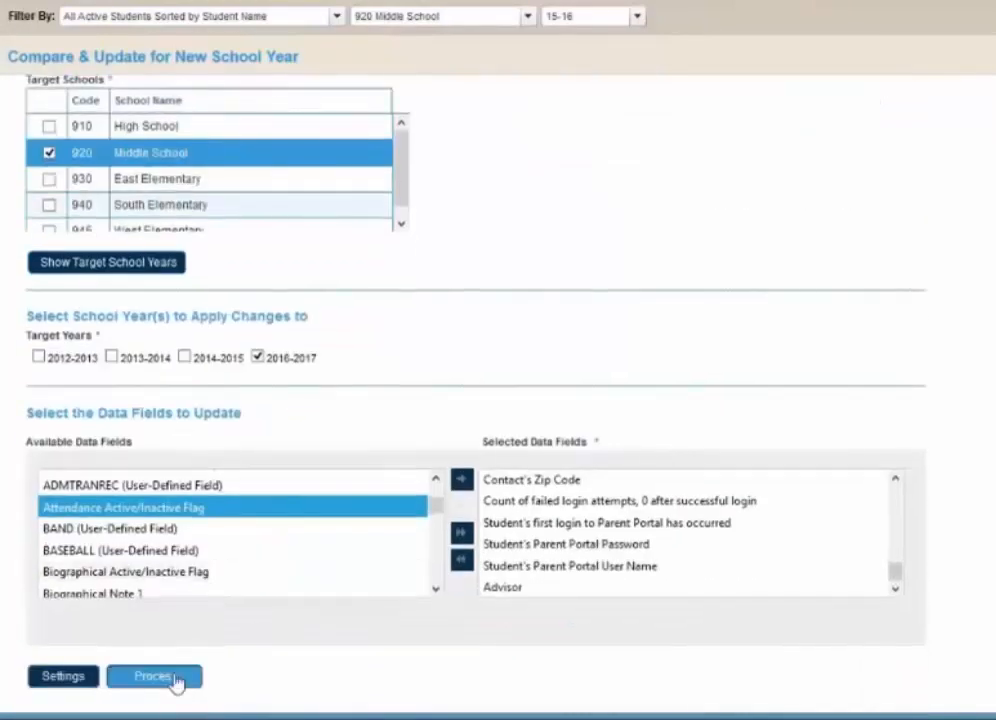
pyautogui.click(177, 683)
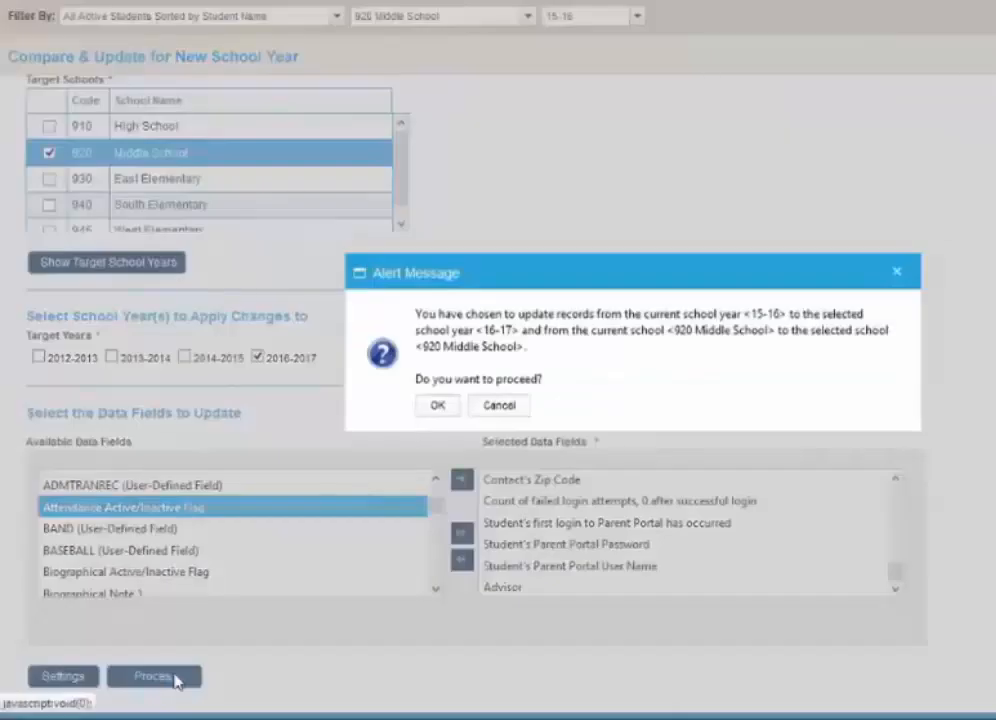
pyautogui.click(434, 406)
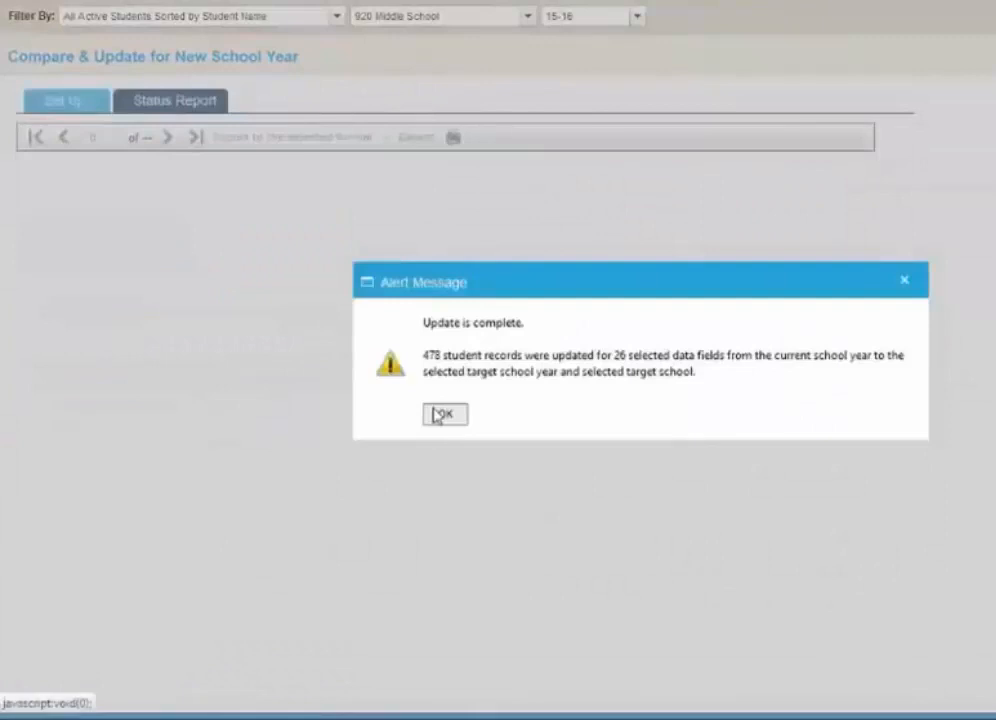
pyautogui.click(440, 414)
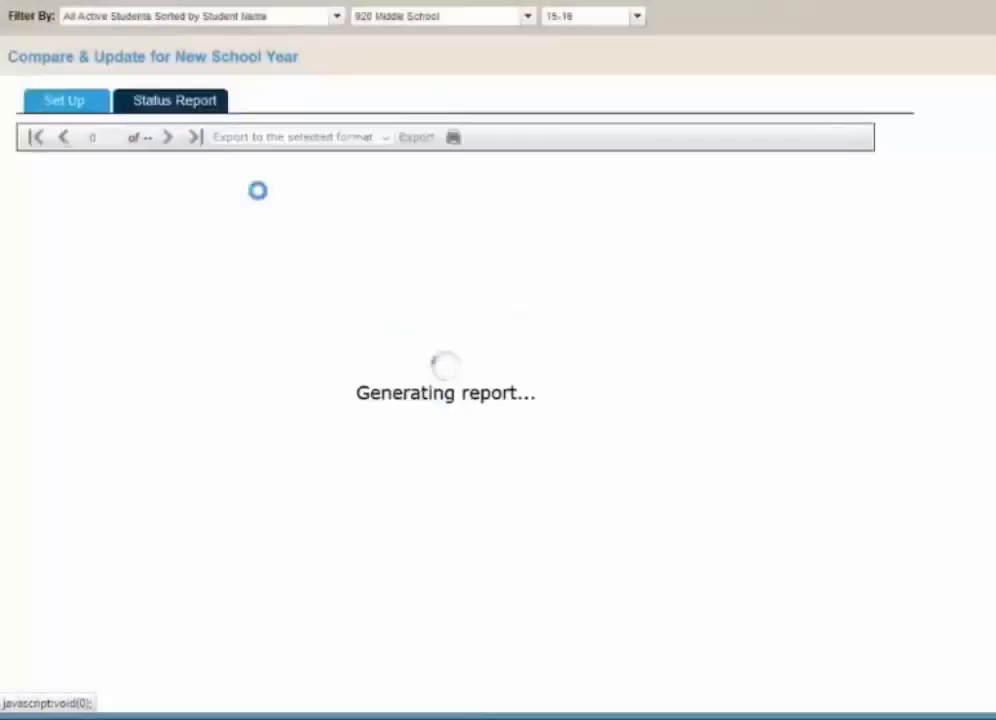